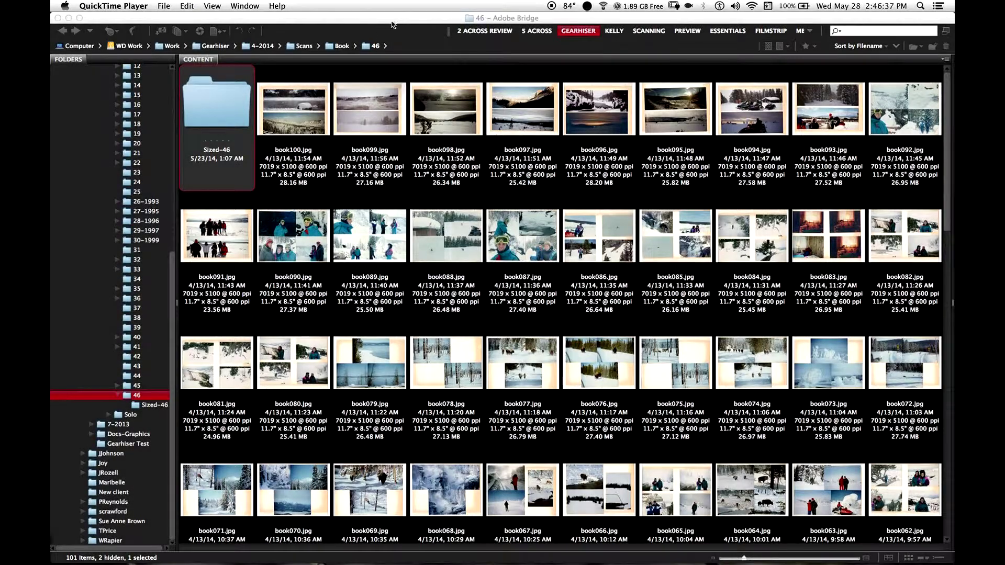
In Bridge, select the row of scans book032.jpg through book041.jpg in folder 46.
{"action": "left_click", "coordinate": [949, 212]}
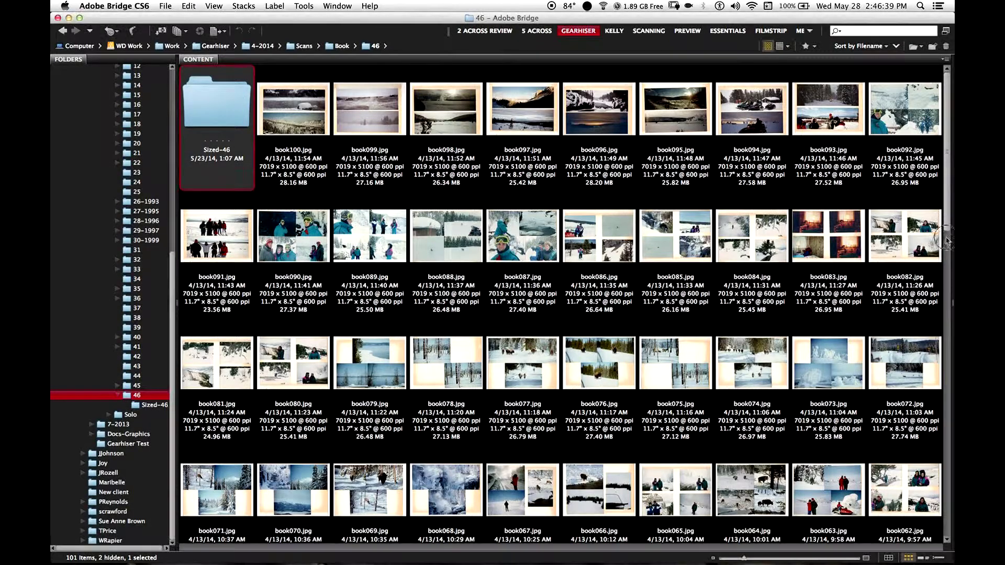
{"action": "left_click_drag", "start_coordinate": [949, 212], "coordinate": [951, 377]}
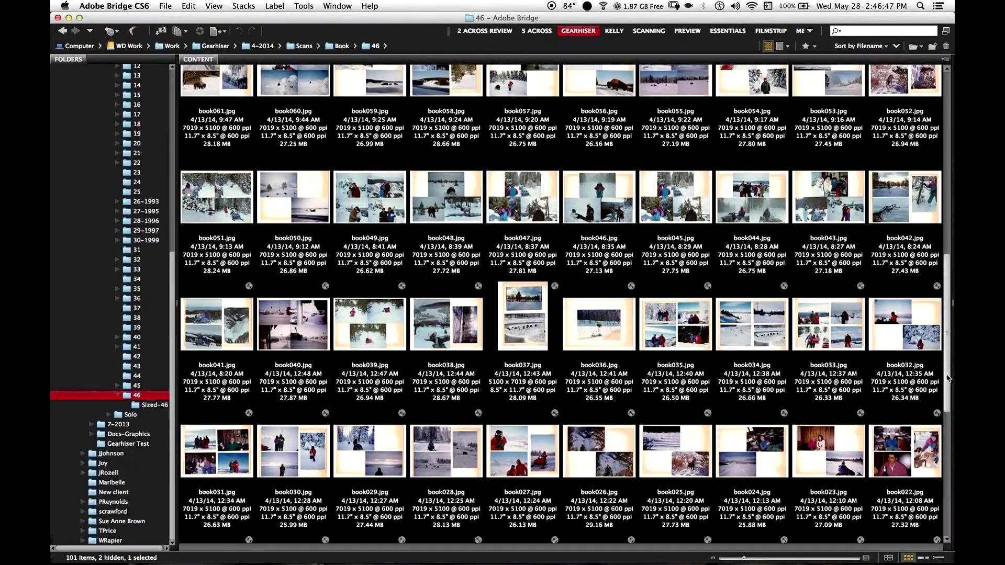
{"action": "scroll", "coordinate": [947, 381], "scroll_direction": "up", "scroll_amount": 1}
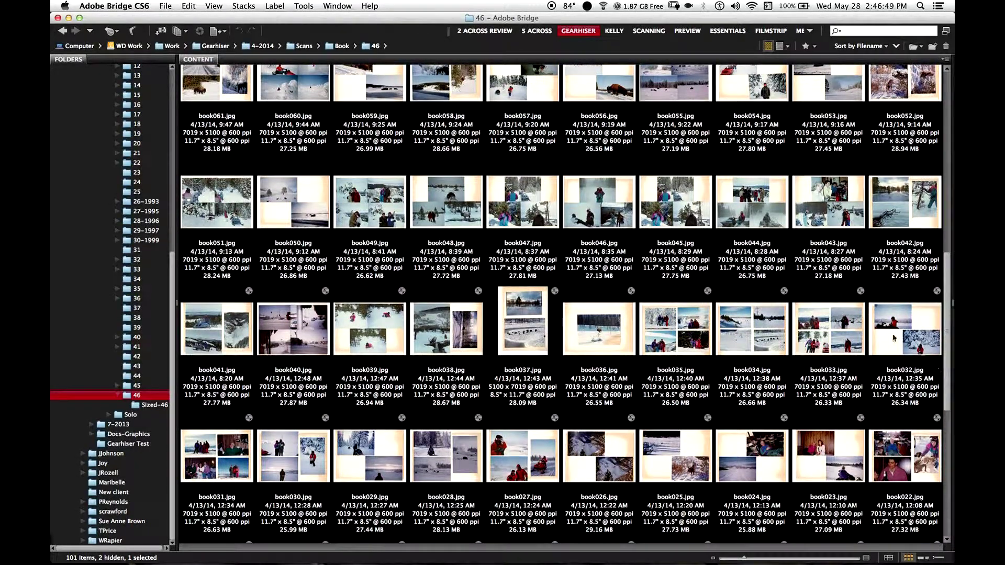
{"action": "left_click", "coordinate": [907, 339]}
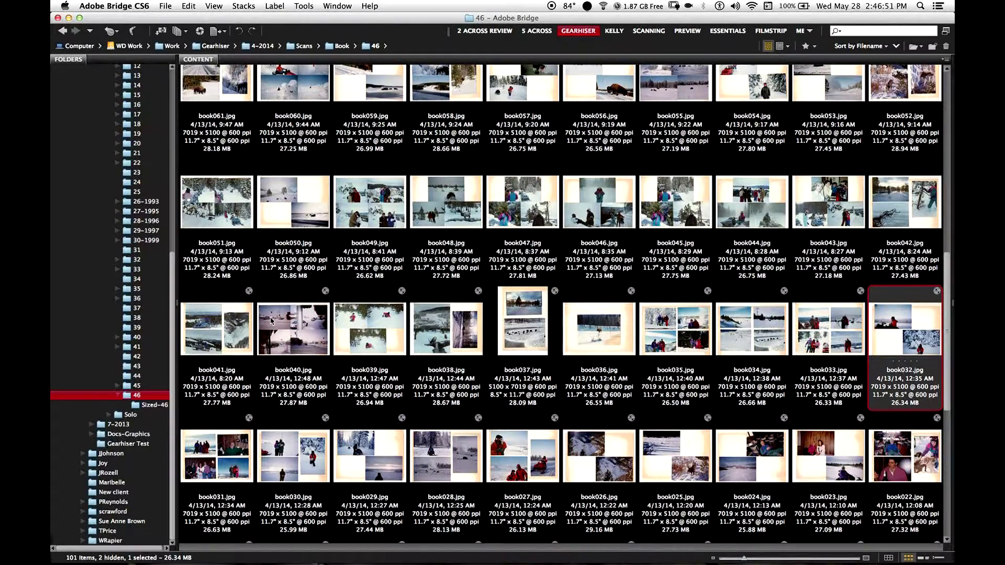
{"action": "left_click", "coordinate": [228, 331], "text": "shift"}
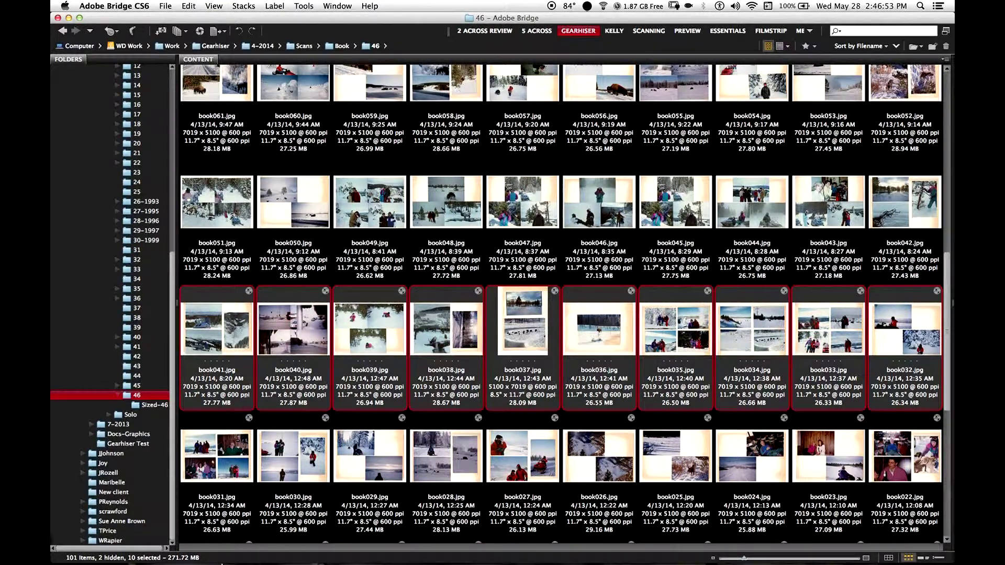
{"action": "mouse_move", "coordinate": [142, 554]}
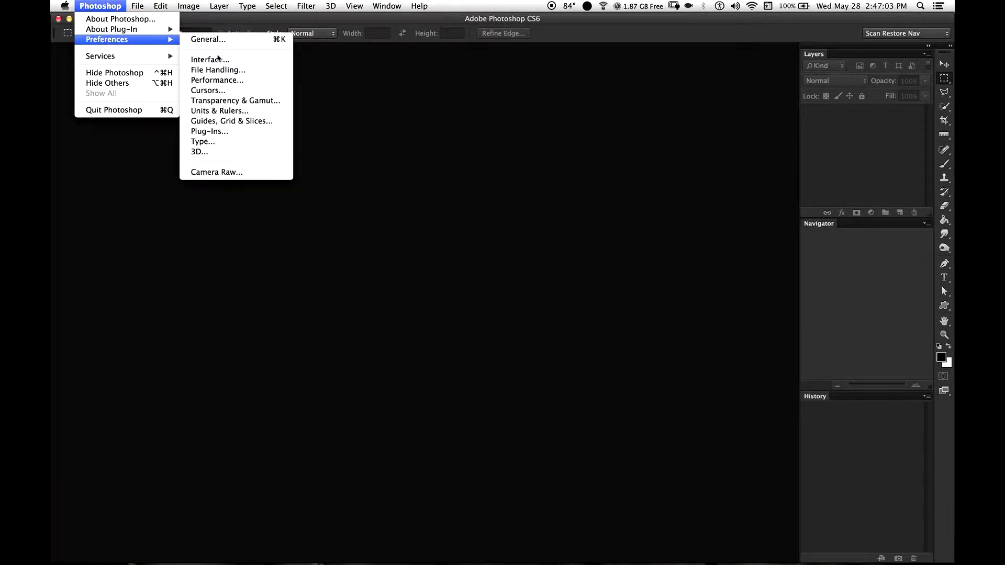
{"action": "left_click", "coordinate": [218, 59]}
{"action": "left_click_drag", "start_coordinate": [386, 78], "coordinate": [358, 132]}
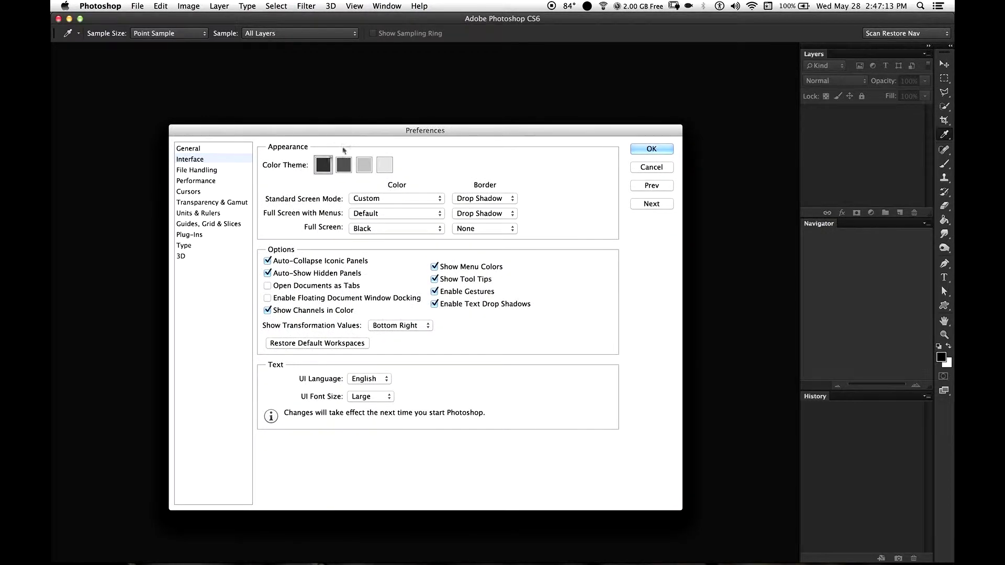
{"action": "left_click_drag", "start_coordinate": [286, 132], "coordinate": [286, 129]}
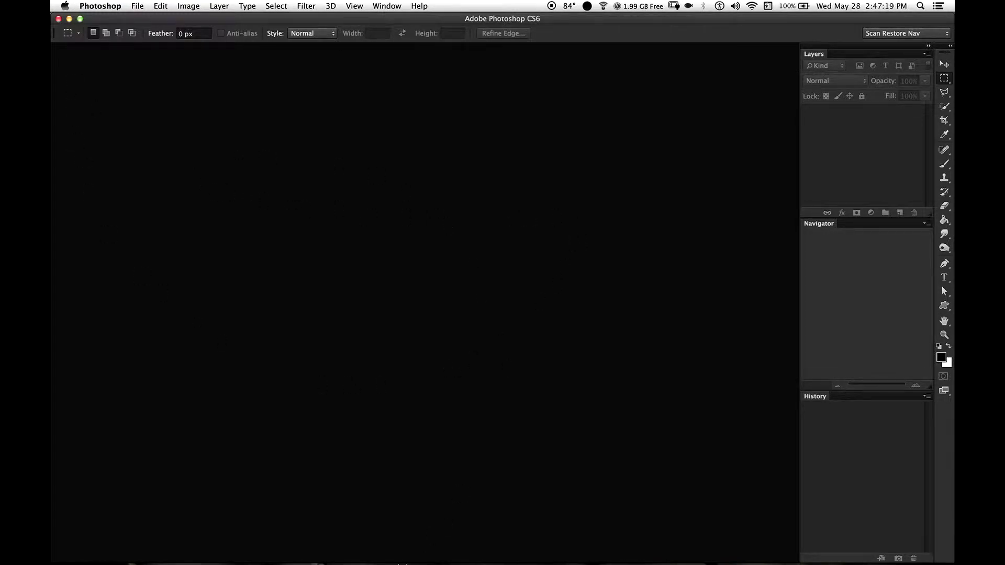
{"action": "left_click", "coordinate": [252, 553]}
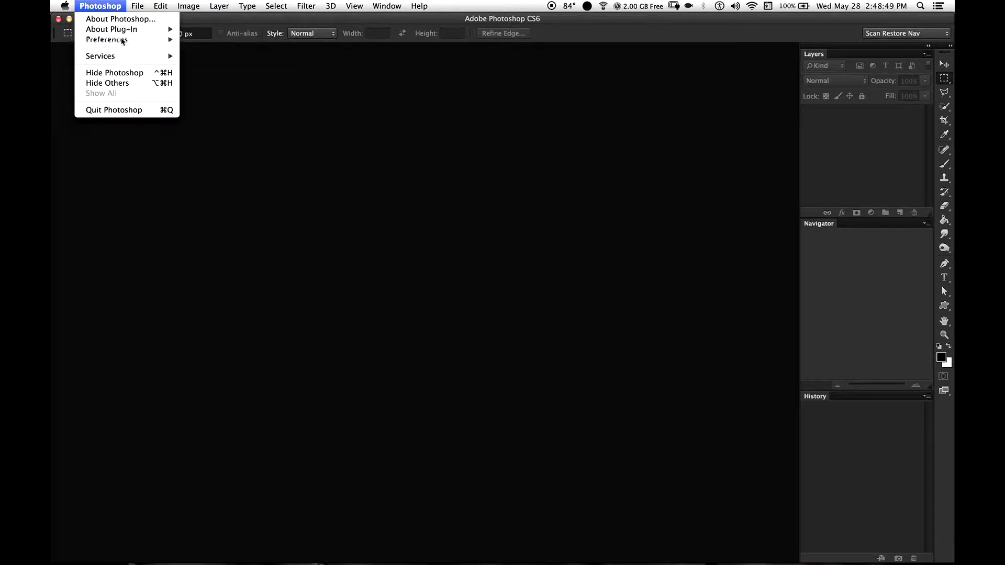
Turn on Open Documents as Tabs in Interface preferences, then return to Bridge.
{"action": "key", "text": "Escape"}
{"action": "left_click", "coordinate": [110, 6]}
{"action": "mouse_move", "coordinate": [116, 40]}
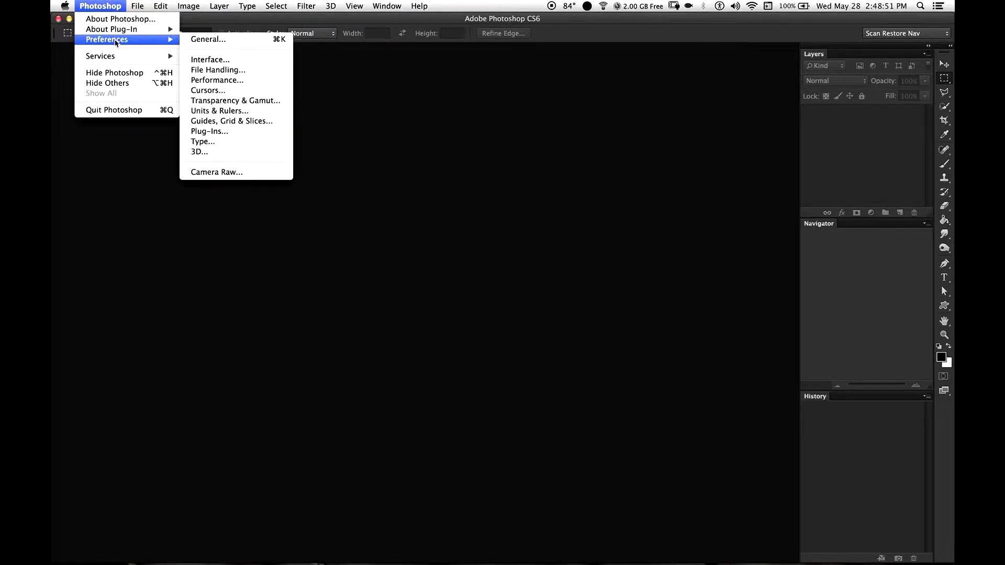
{"action": "left_click", "coordinate": [209, 60]}
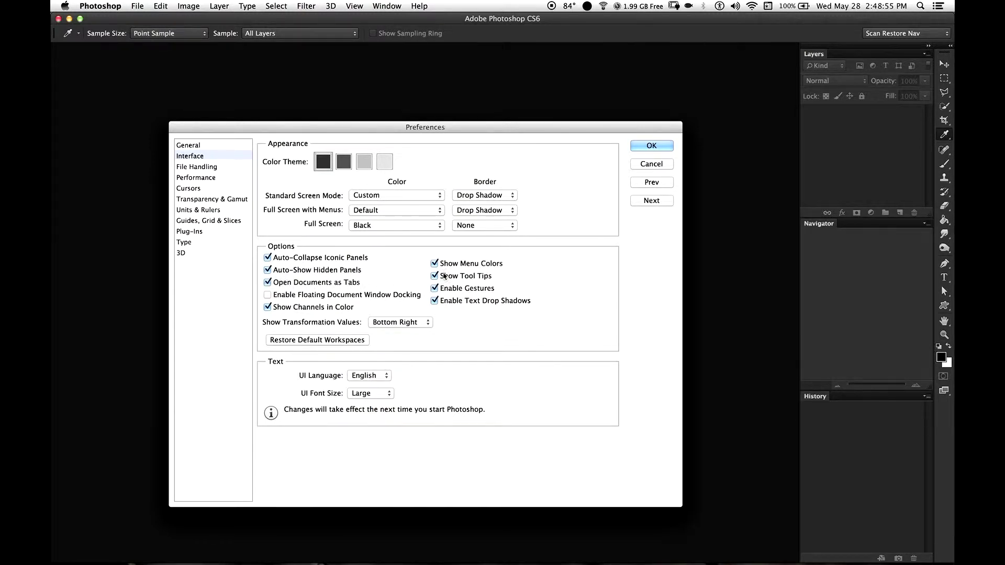
{"action": "left_click", "coordinate": [645, 146]}
{"action": "mouse_move", "coordinate": [416, 553]}
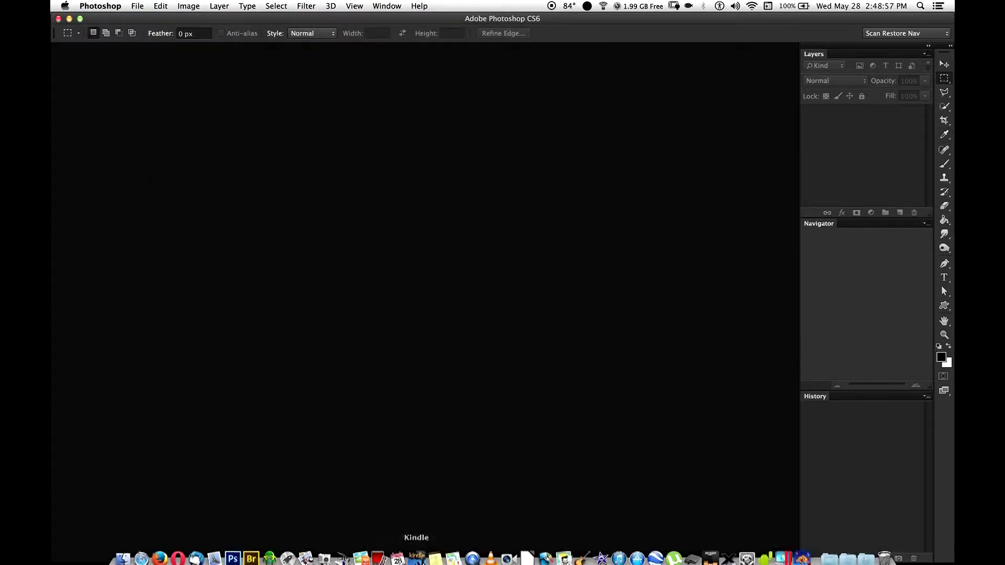
{"action": "left_click", "coordinate": [252, 551]}
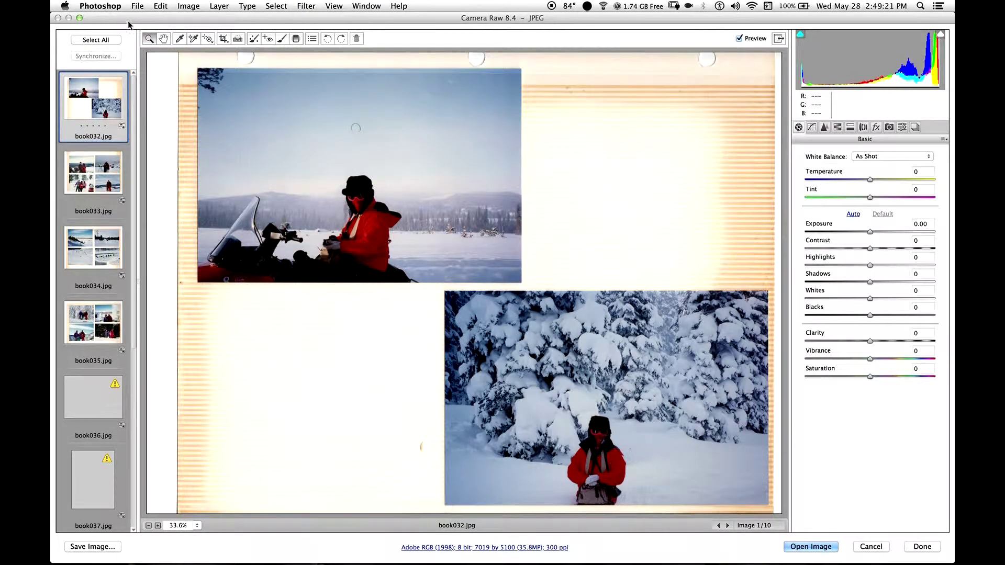
In Camera Raw, select all ten scans and open them as Photoshop images.
{"action": "left_click", "coordinate": [108, 41]}
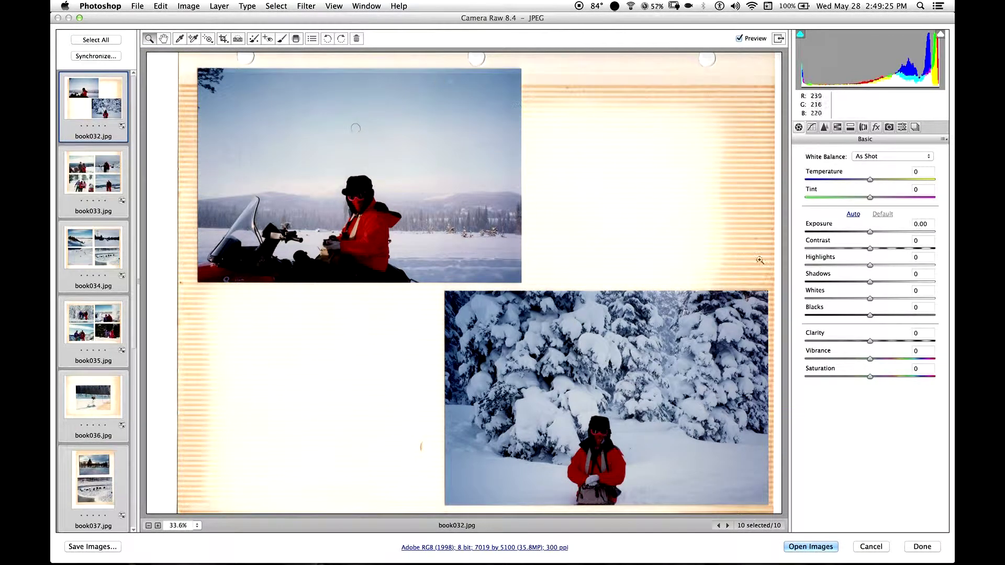
{"action": "left_click", "coordinate": [820, 546]}
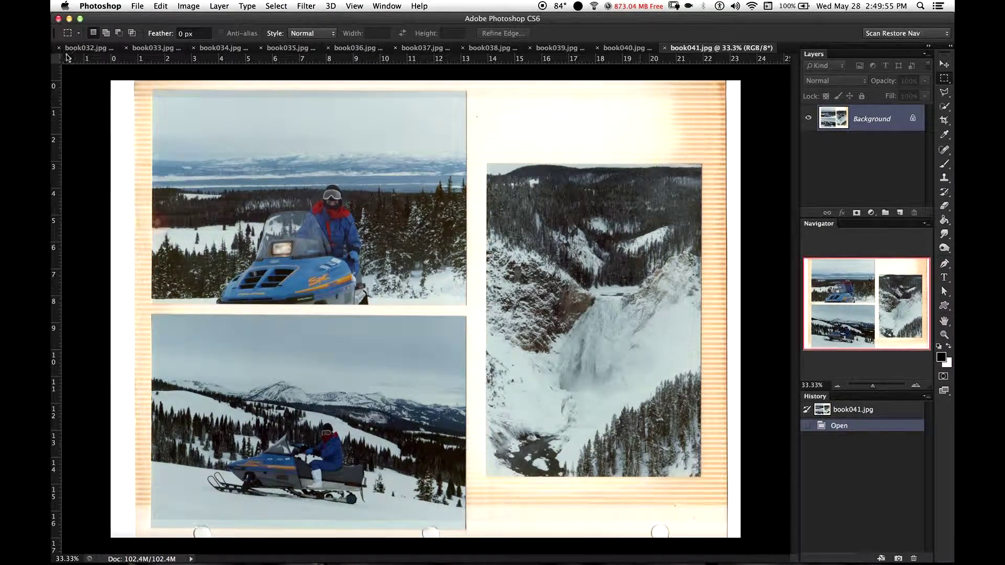
Switch to book032.jpg and zoom in on the snowmobiler photo.
{"action": "left_click", "coordinate": [83, 48]}
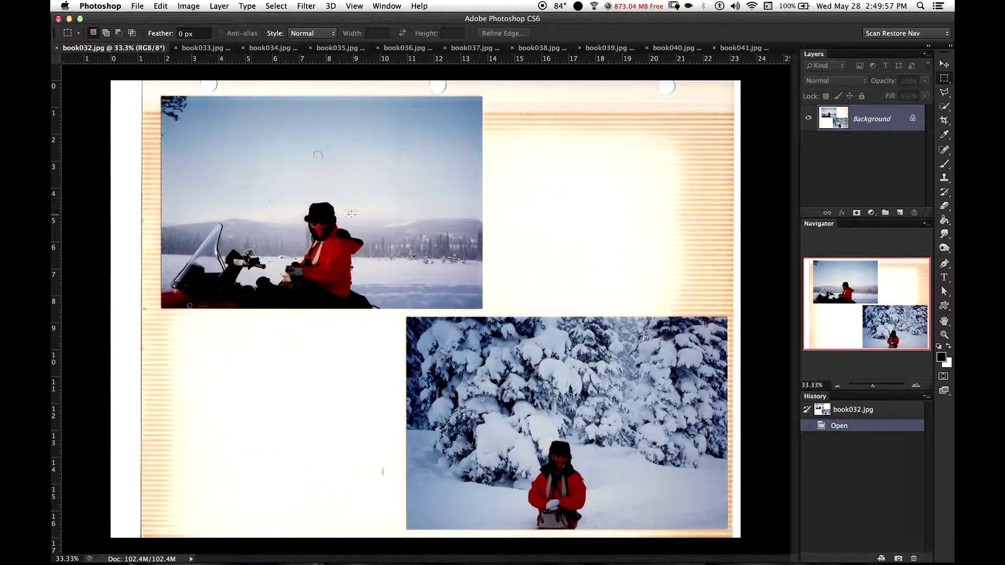
{"action": "left_click", "coordinate": [288, 206]}
{"action": "left_click", "coordinate": [269, 164]}
{"action": "left_click_drag", "start_coordinate": [269, 164], "coordinate": [419, 194]}
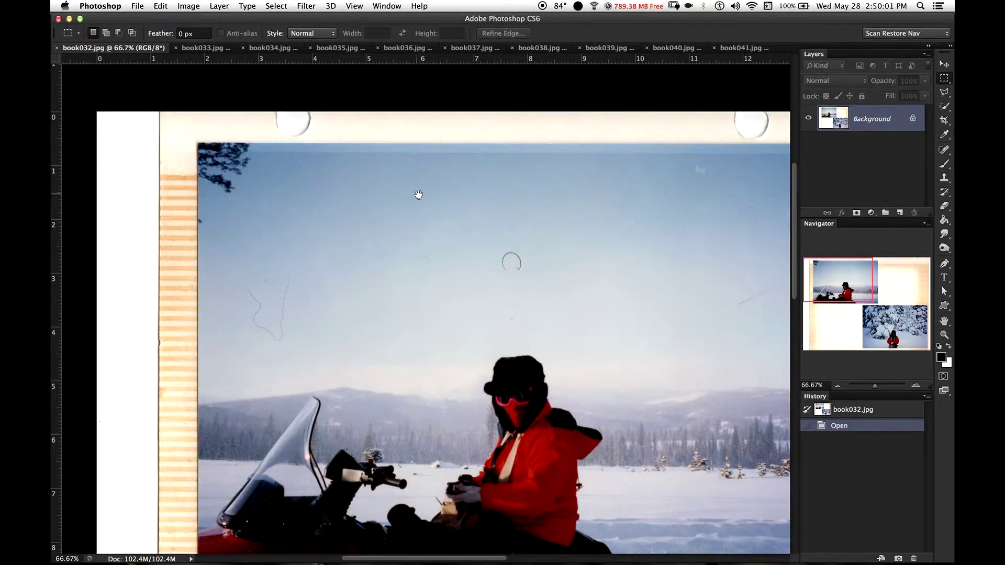
{"action": "scroll", "coordinate": [419, 195], "scroll_direction": "right", "scroll_amount": 5}
{"action": "scroll", "coordinate": [418, 194], "scroll_direction": "down", "scroll_amount": 3}
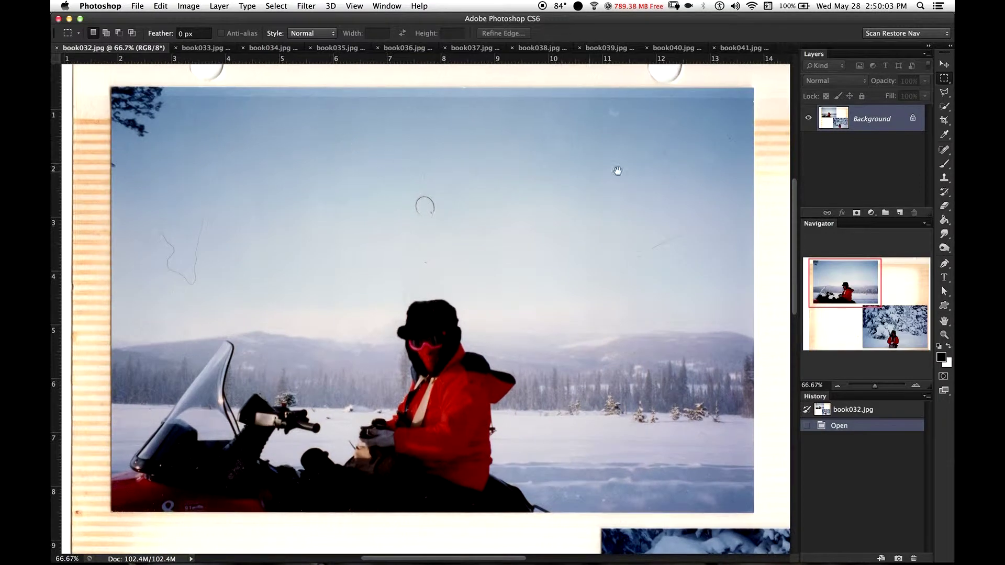
{"action": "left_click_drag", "start_coordinate": [638, 177], "coordinate": [659, 202]}
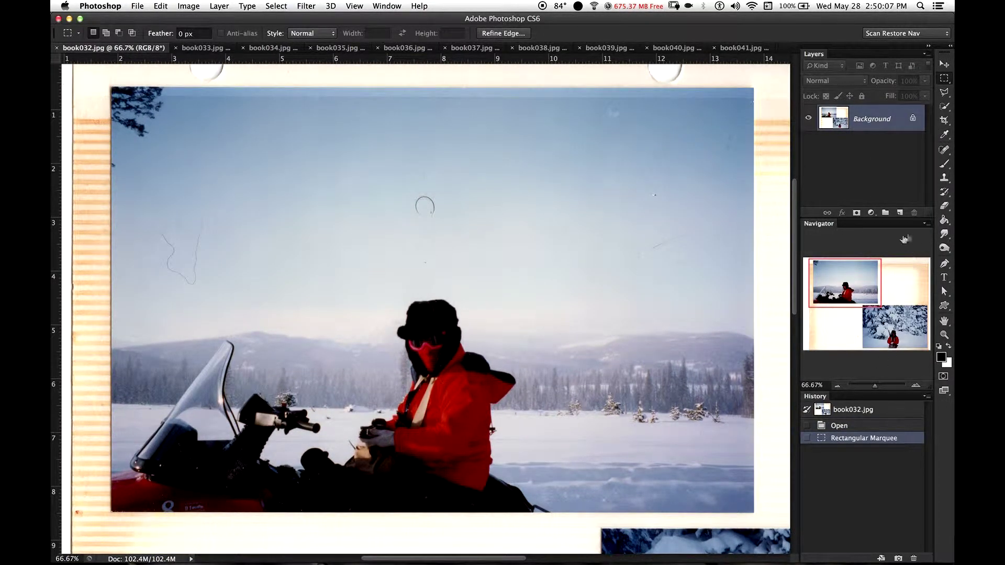
{"action": "left_click", "coordinate": [848, 426]}
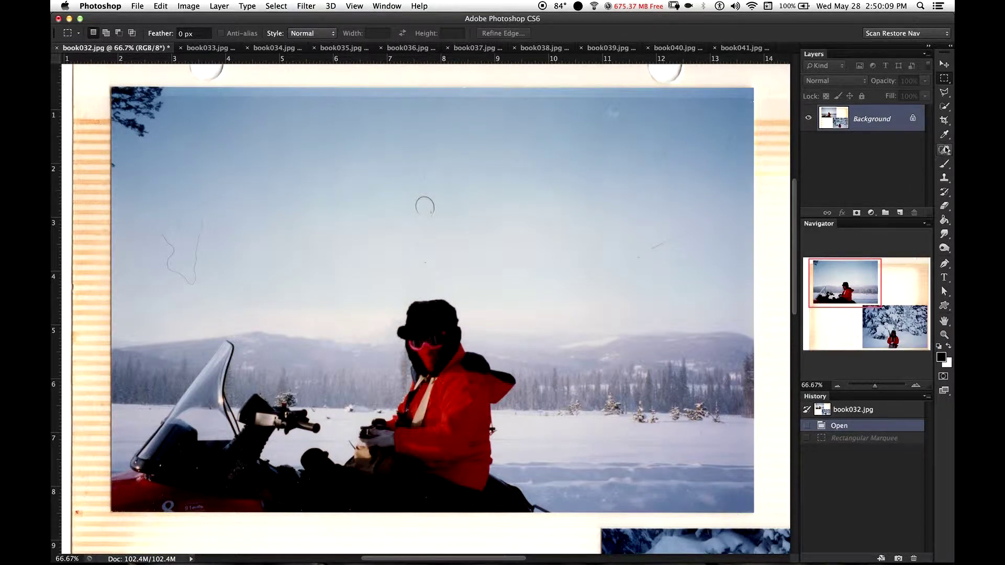
Measure the photo's top edge with the Ruler tool and straighten the layer to it.
{"action": "left_click", "coordinate": [945, 135]}
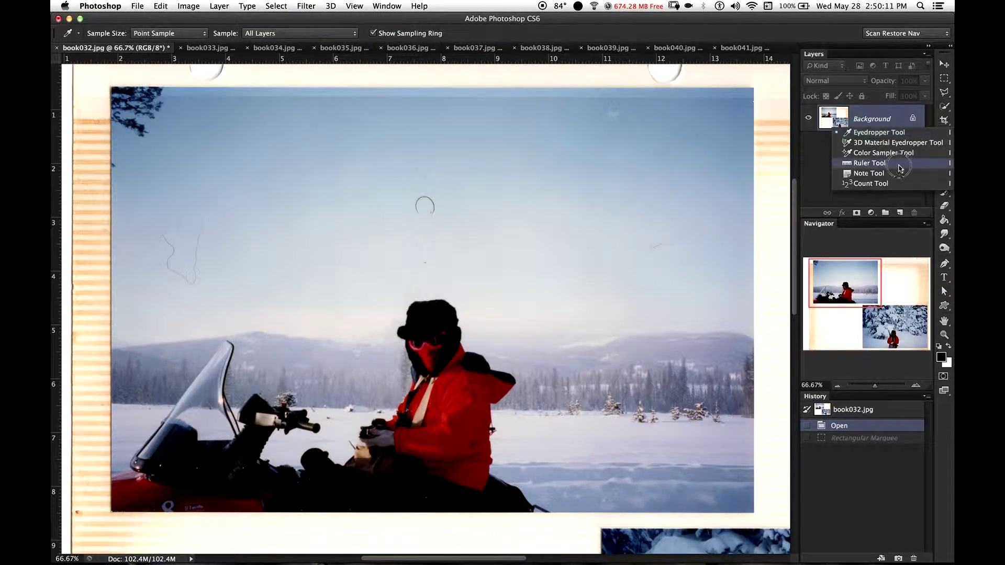
{"action": "left_click", "coordinate": [900, 164]}
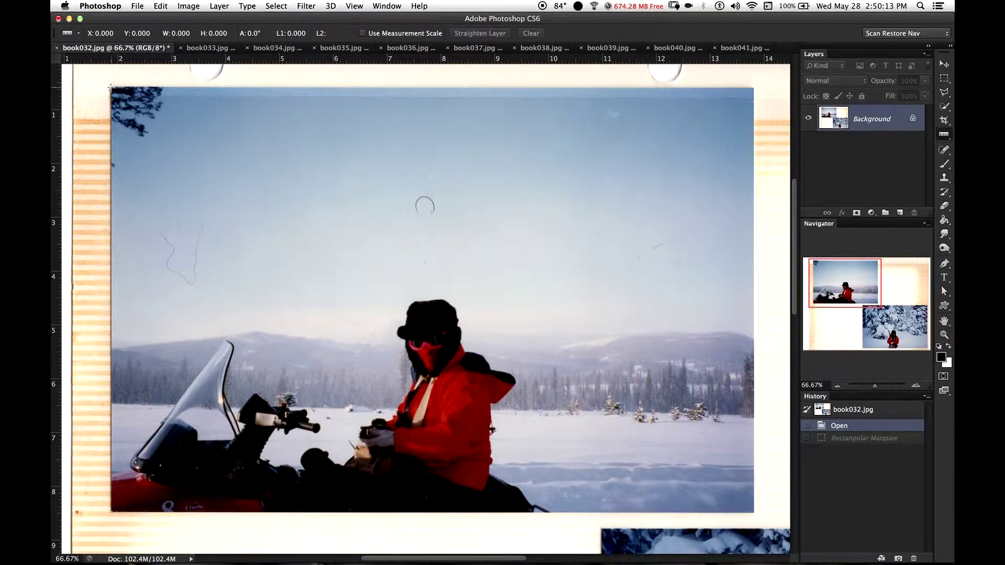
{"action": "left_click_drag", "start_coordinate": [110, 86], "coordinate": [767, 88]}
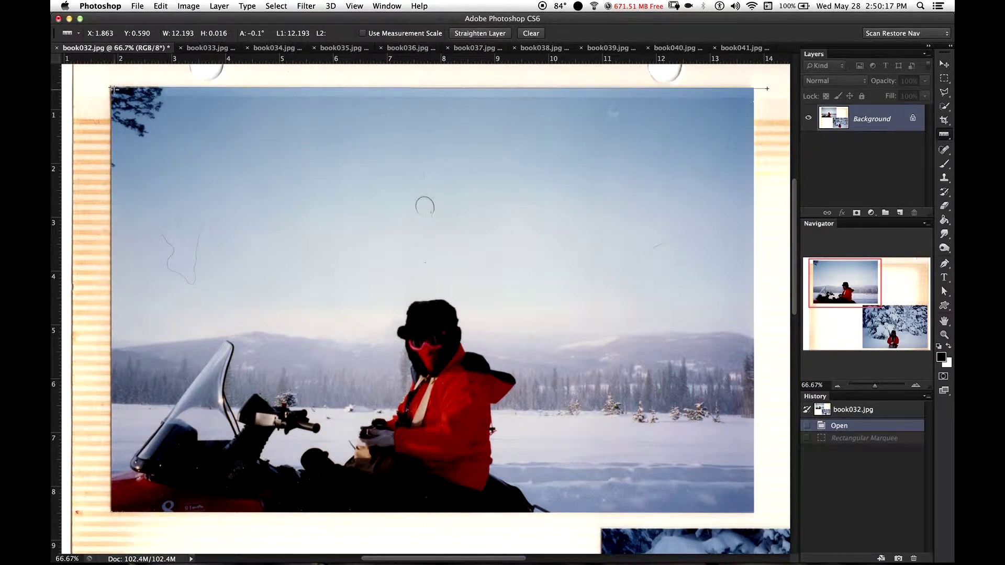
{"action": "left_click_drag", "start_coordinate": [113, 89], "coordinate": [103, 86]}
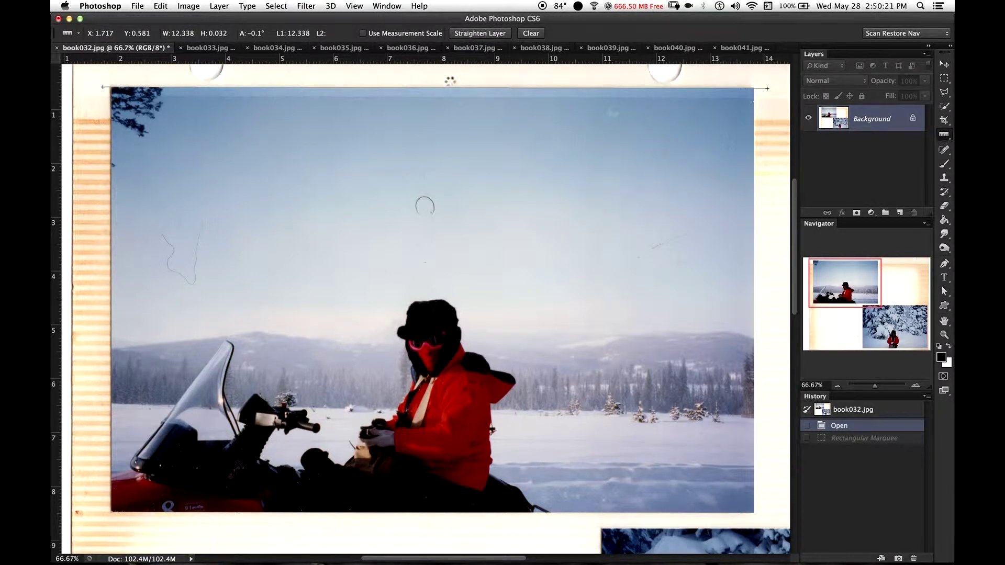
{"action": "left_click", "coordinate": [480, 33]}
Copy the marqueed snowmobiler photo and create a new 3565 × 2357 px document from the Clipboard preset.
{"action": "key", "text": "m"}
{"action": "left_click_drag", "start_coordinate": [163, 432], "coordinate": [752, 88]}
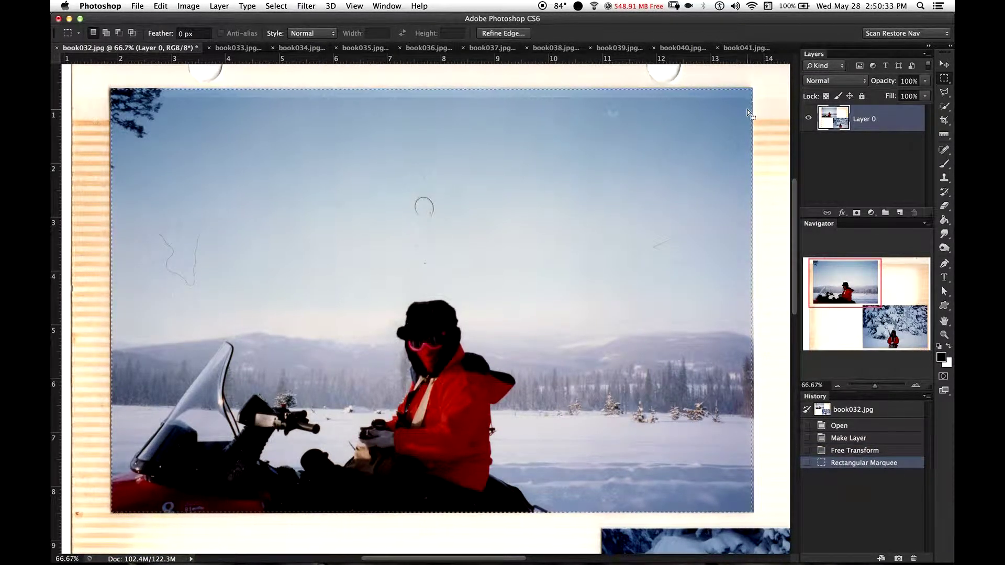
{"action": "key", "text": "super+c"}
{"action": "key", "text": "super+n"}
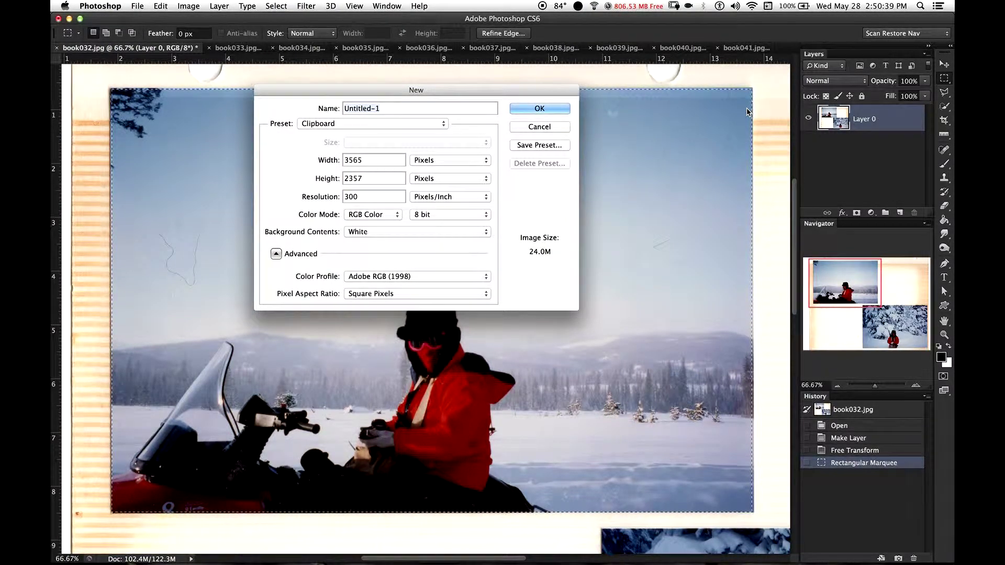
{"action": "key", "text": "Return"}
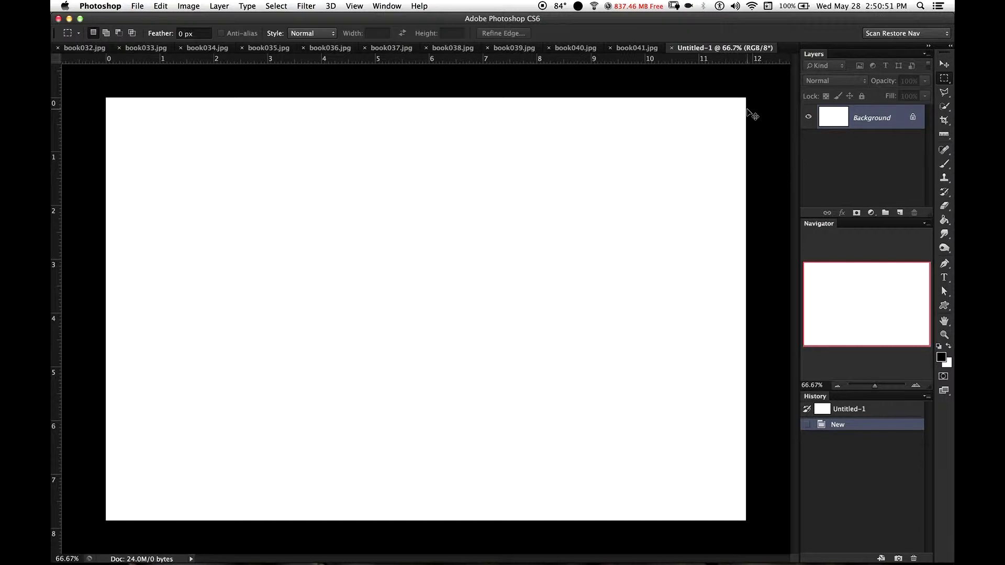
Paste the photo into Untitled-1 and spot-heal the curved hair and upper sky dust specks.
{"action": "key", "text": "super+v"}
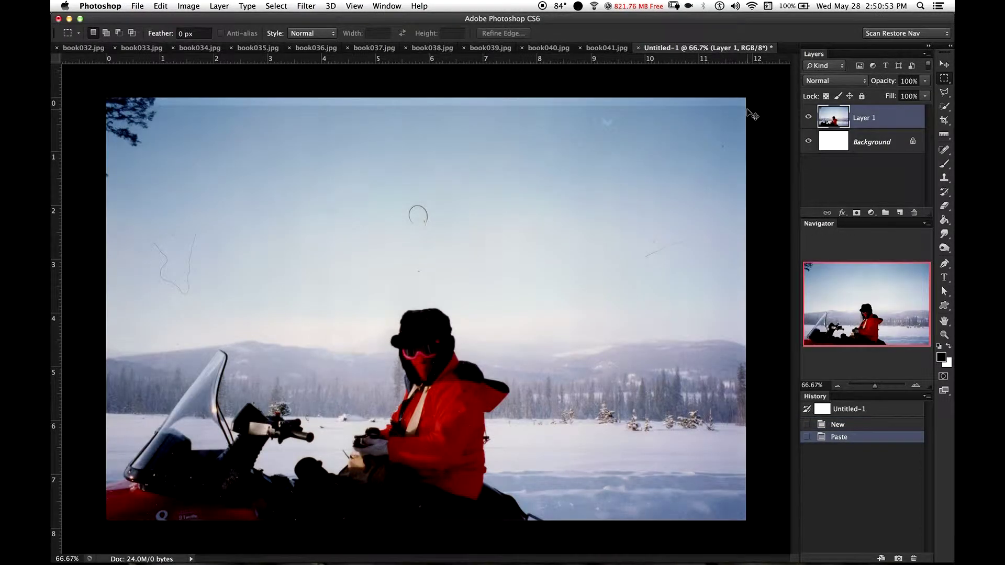
{"action": "key", "text": "j"}
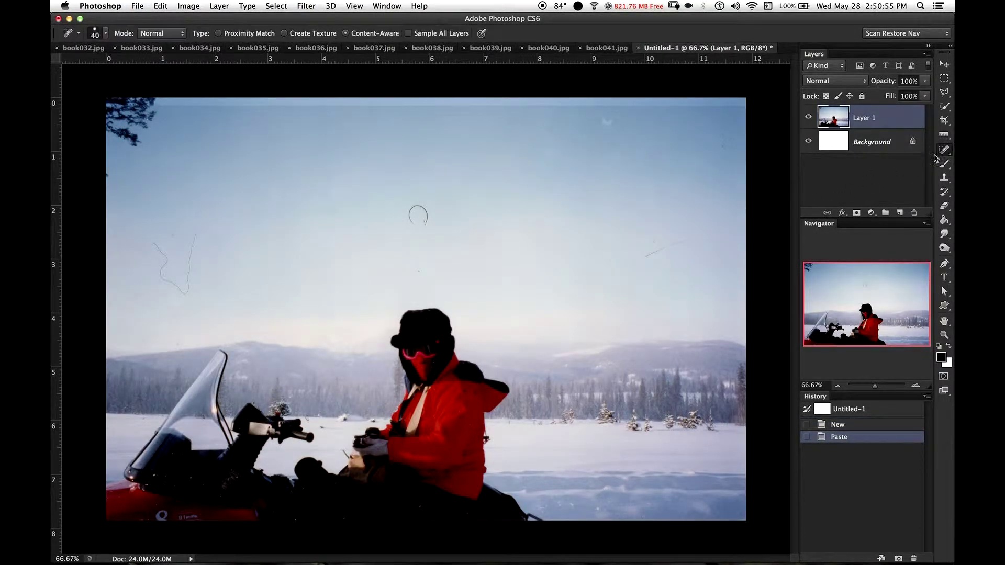
{"action": "mouse_move", "coordinate": [430, 225]}
{"action": "left_mouse_down"}
{"action": "mouse_move", "coordinate": [408, 212]}
{"action": "mouse_move", "coordinate": [413, 222]}
{"action": "mouse_move", "coordinate": [416, 188]}
{"action": "left_mouse_up"}
{"action": "left_click", "coordinate": [540, 175]}
{"action": "left_click", "coordinate": [571, 151]}
{"action": "left_click_drag", "start_coordinate": [603, 117], "coordinate": [610, 124]}
{"action": "left_click_drag", "start_coordinate": [717, 139], "coordinate": [722, 154]}
{"action": "left_click_drag", "start_coordinate": [660, 123], "coordinate": [662, 126]}
Heal the remaining sky specks and the left-side hair, then float Untitled-1 in its own window.
{"action": "left_click", "coordinate": [704, 150]}
{"action": "mouse_move", "coordinate": [681, 241]}
{"action": "left_mouse_down"}
{"action": "mouse_move", "coordinate": [654, 239]}
{"action": "mouse_move", "coordinate": [667, 269]}
{"action": "left_mouse_up"}
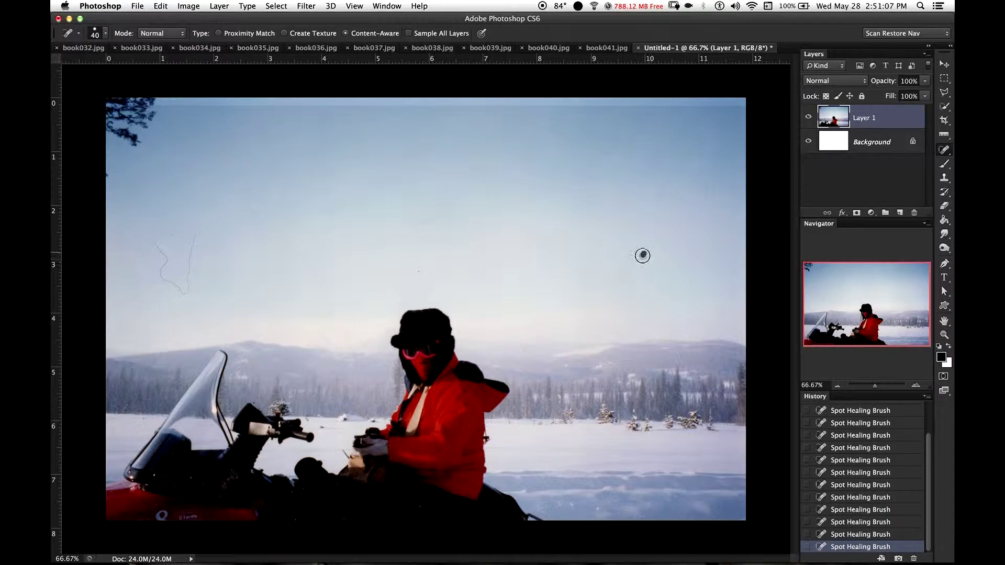
{"action": "left_click", "coordinate": [631, 269]}
{"action": "left_click", "coordinate": [647, 253]}
{"action": "mouse_move", "coordinate": [199, 221]}
{"action": "left_mouse_down"}
{"action": "mouse_move", "coordinate": [188, 289]}
{"action": "mouse_move", "coordinate": [161, 280]}
{"action": "mouse_move", "coordinate": [166, 262]}
{"action": "mouse_move", "coordinate": [152, 240]}
{"action": "mouse_move", "coordinate": [173, 235]}
{"action": "left_mouse_up"}
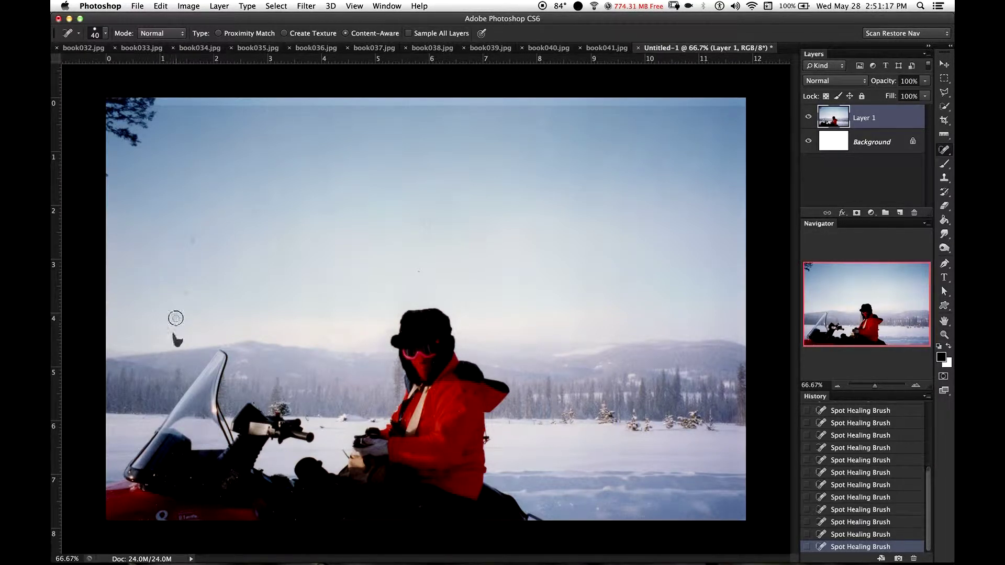
{"action": "left_click", "coordinate": [429, 219]}
{"action": "left_click", "coordinate": [417, 271]}
{"action": "left_click_drag", "start_coordinate": [188, 233], "coordinate": [190, 245]}
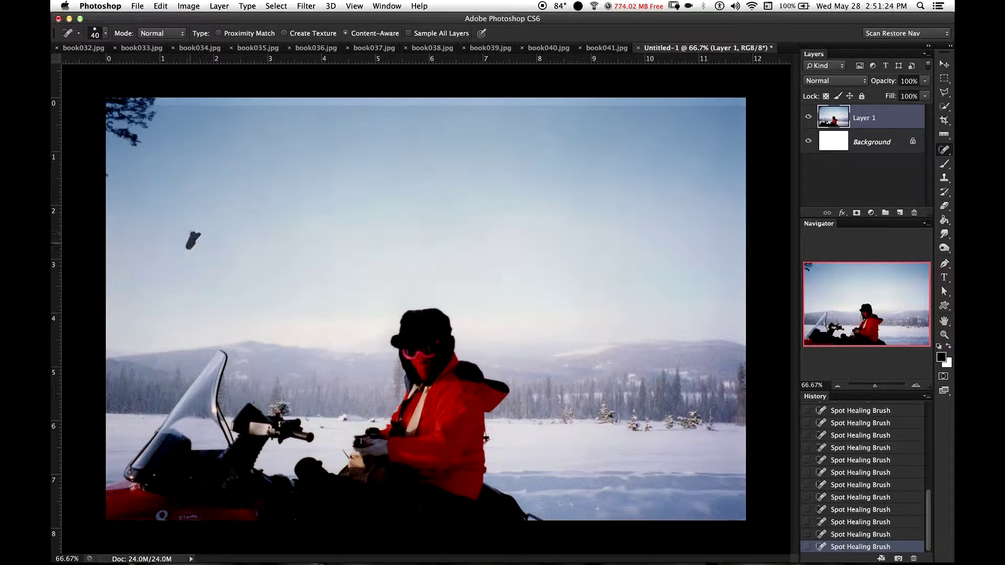
{"action": "left_click", "coordinate": [656, 158]}
{"action": "left_click_drag", "start_coordinate": [677, 53], "coordinate": [124, 64]}
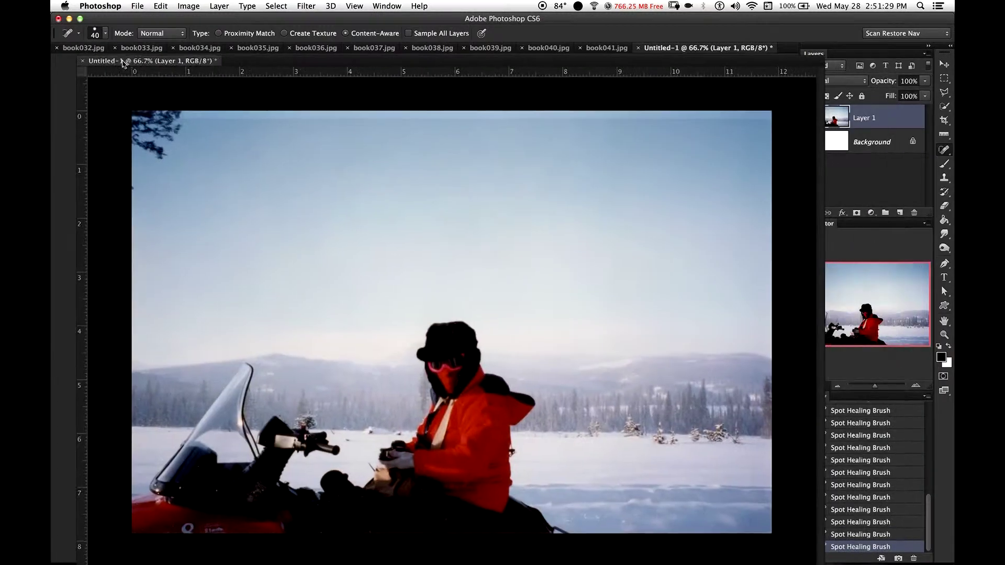
Apply Auto Levels and resize the photo to 6 inches wide at 100 ppi (600 × 397 px).
{"action": "left_click_drag", "start_coordinate": [709, 64], "coordinate": [711, 81]}
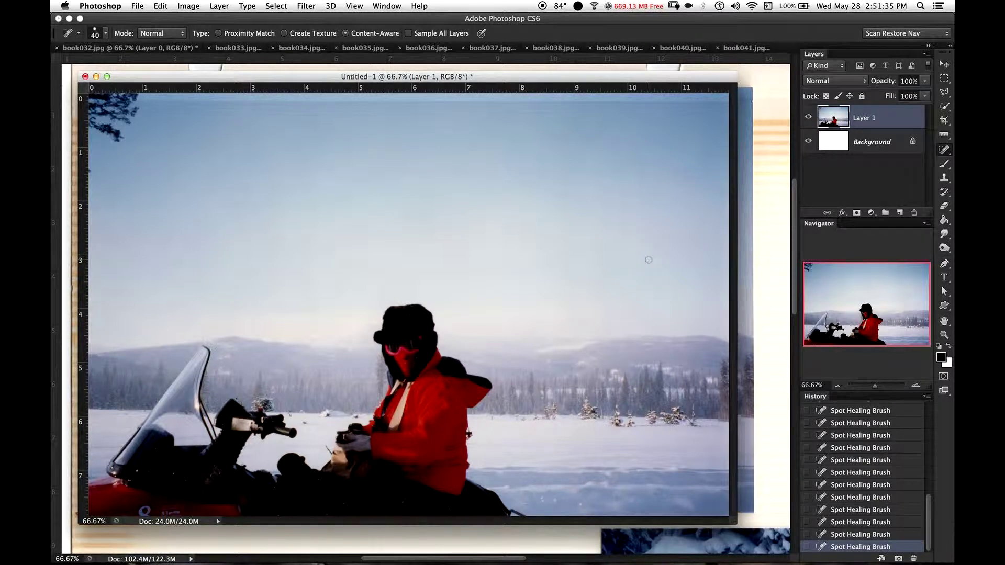
{"action": "key", "text": "F2"}
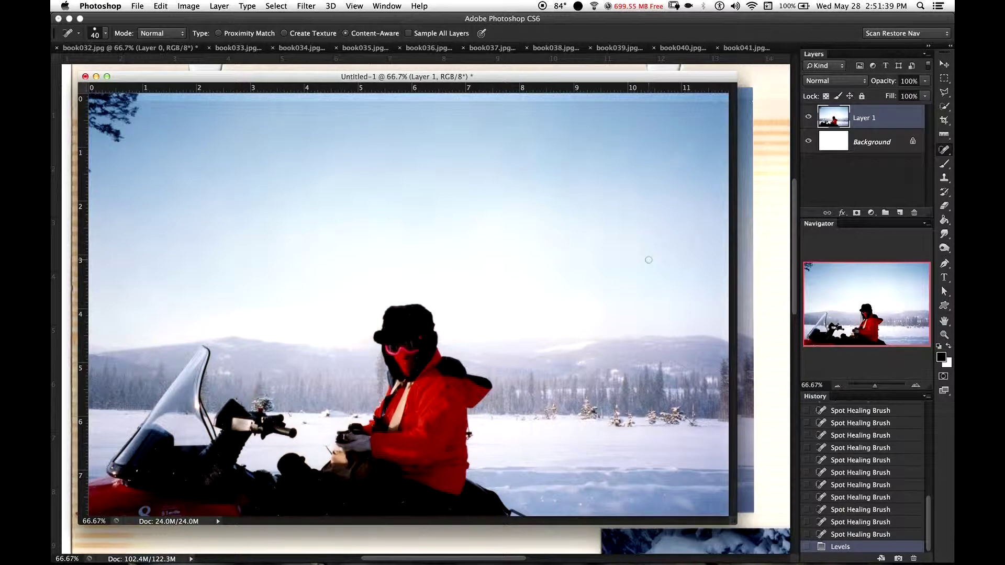
{"action": "key", "text": "super+alt+i"}
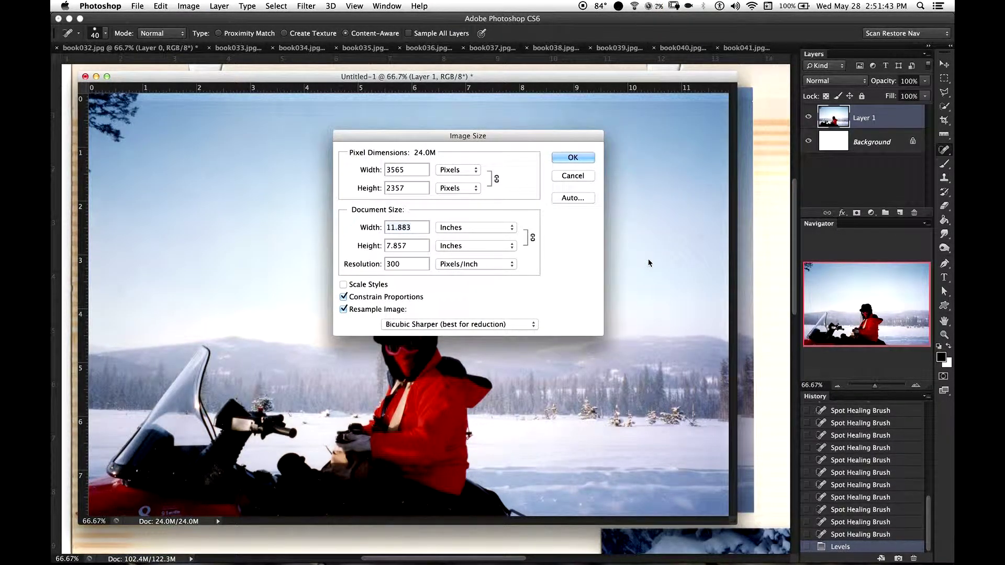
{"action": "key", "text": "Tab"}
{"action": "key", "text": "Tab"}
{"action": "type", "text": "6"}
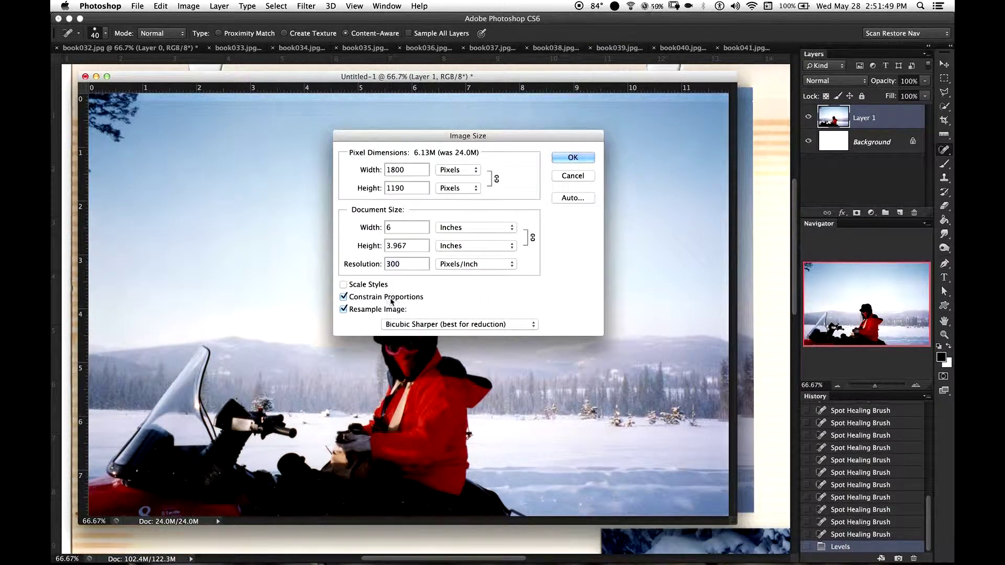
{"action": "key", "text": "Tab"}
{"action": "key", "text": "Tab"}
{"action": "type", "text": "100"}
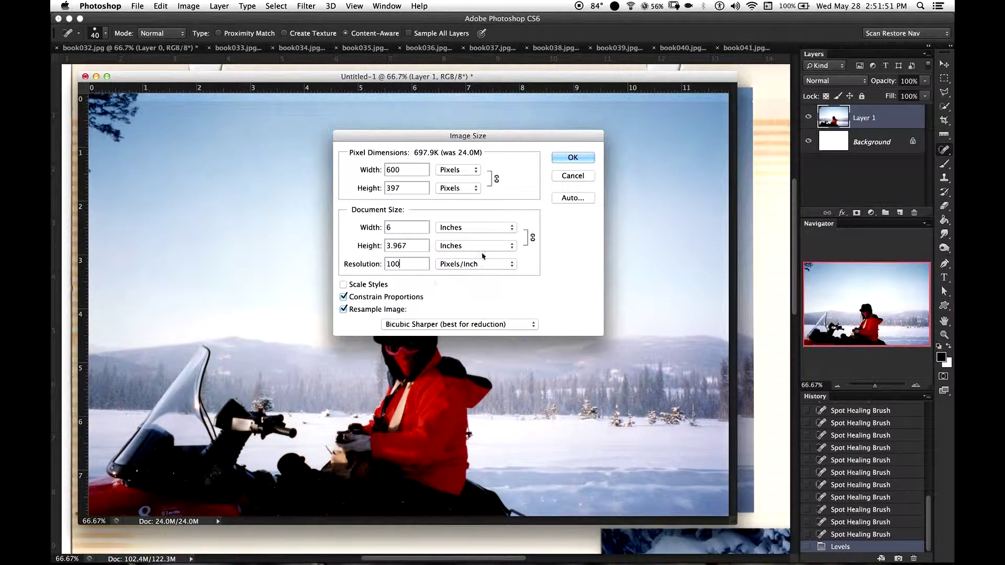
{"action": "left_click", "coordinate": [576, 158]}
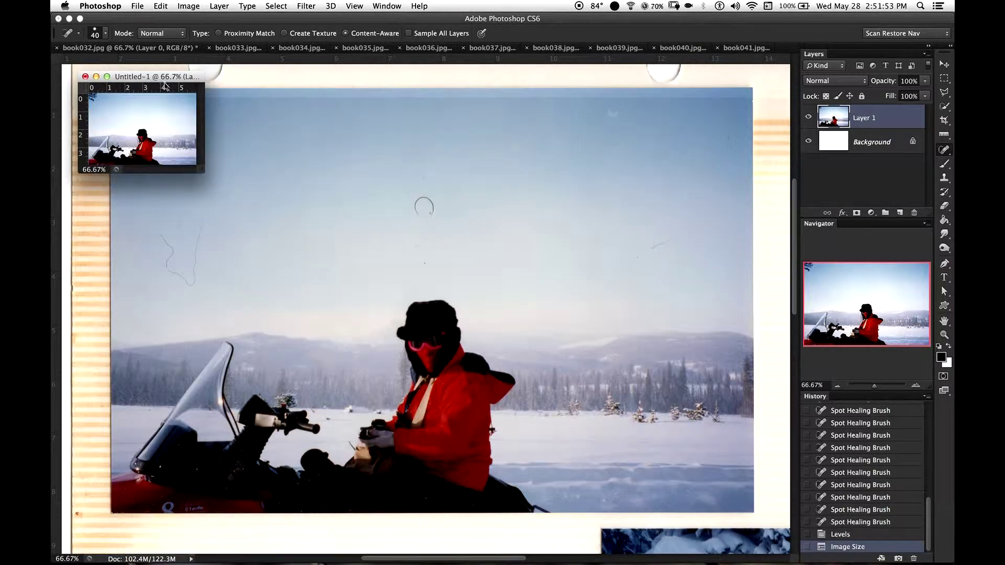
{"action": "left_click_drag", "start_coordinate": [165, 86], "coordinate": [500, 183]}
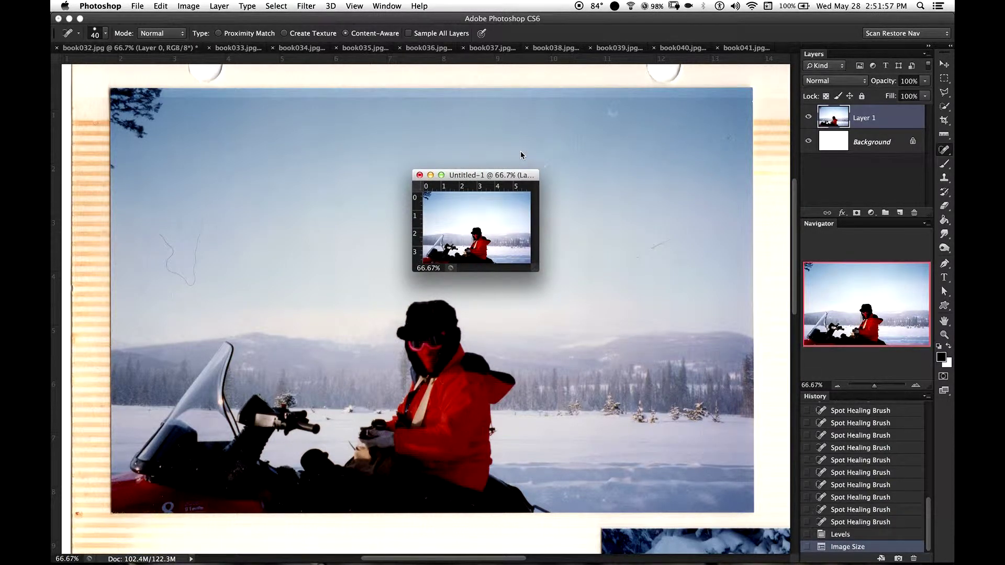
{"action": "key", "text": "super+s"}
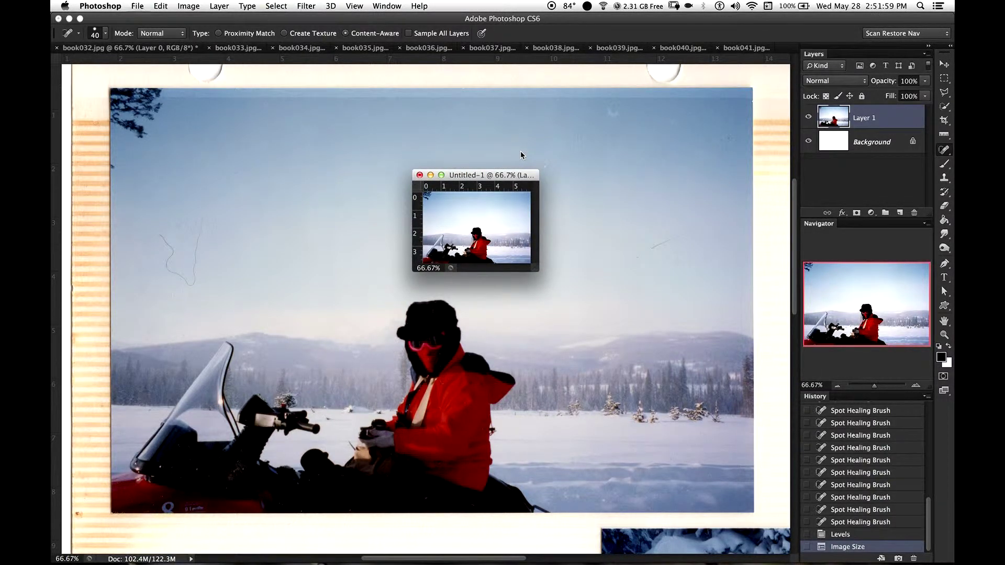
Save the photo as Book-46-064.png in Sized-46, then close Untitled-1 without saving.
{"action": "left_click", "coordinate": [234, 115]}
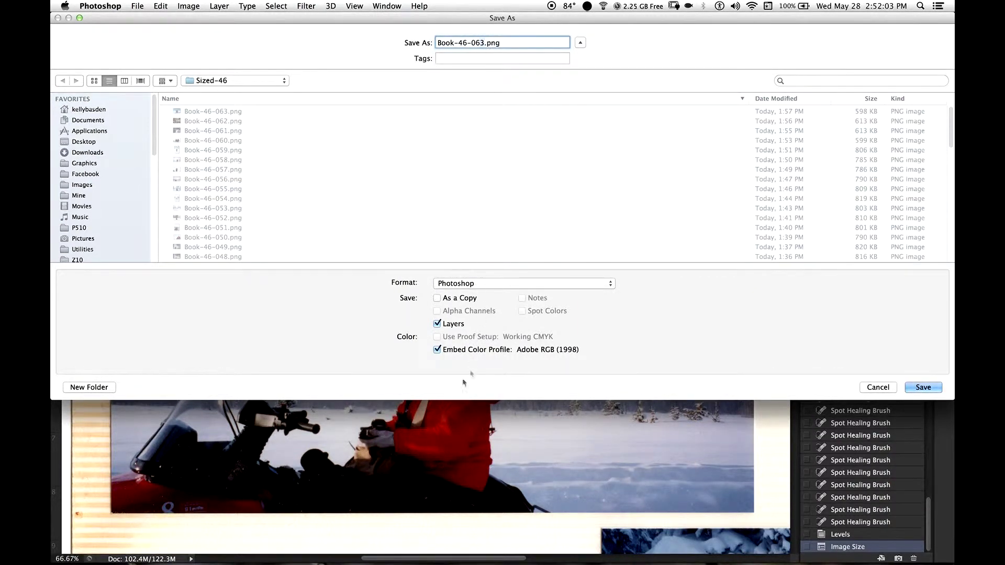
{"action": "key", "text": "BackSpace"}
{"action": "type", "text": "4"}
{"action": "left_click", "coordinate": [520, 285]}
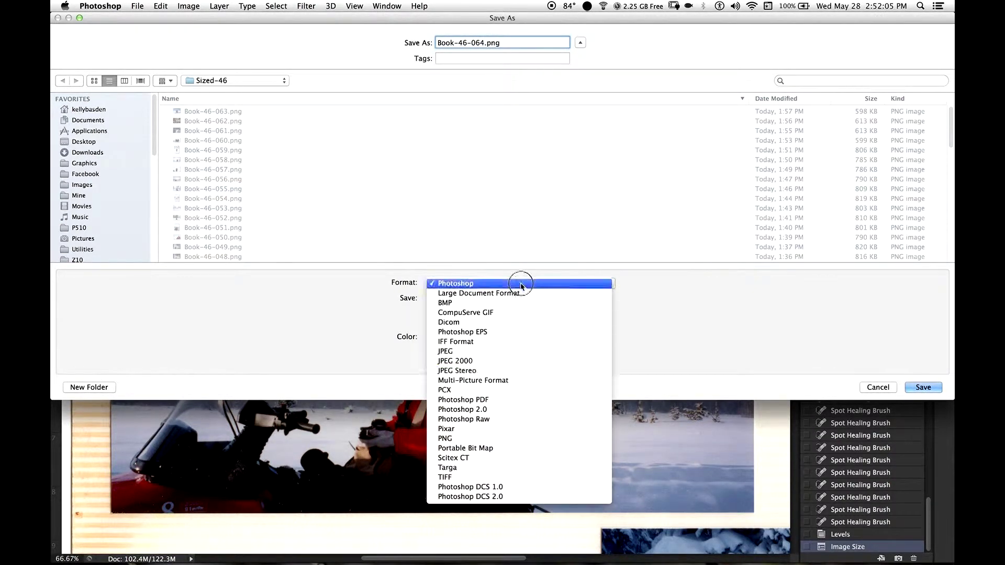
{"action": "left_click", "coordinate": [482, 440]}
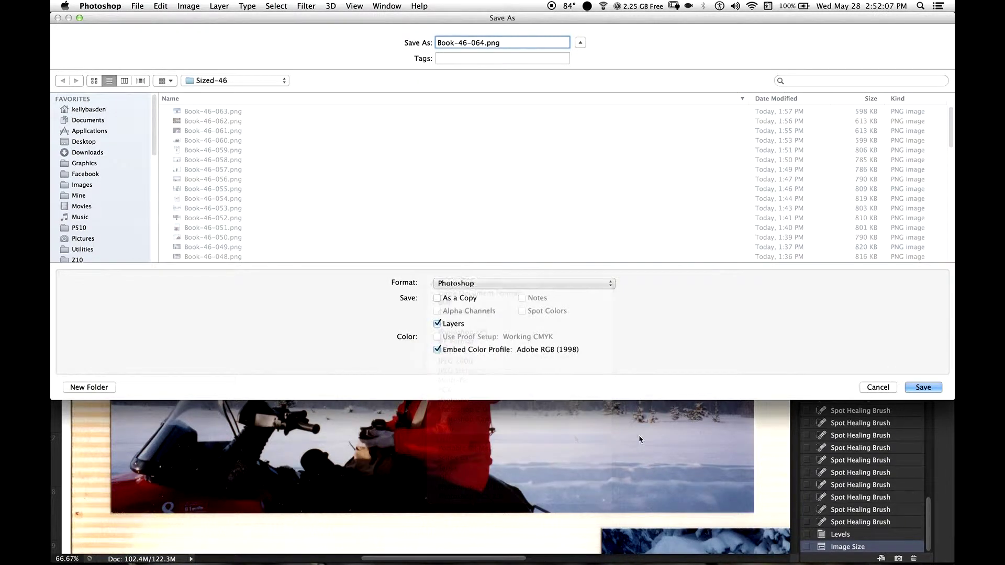
{"action": "left_click", "coordinate": [923, 387]}
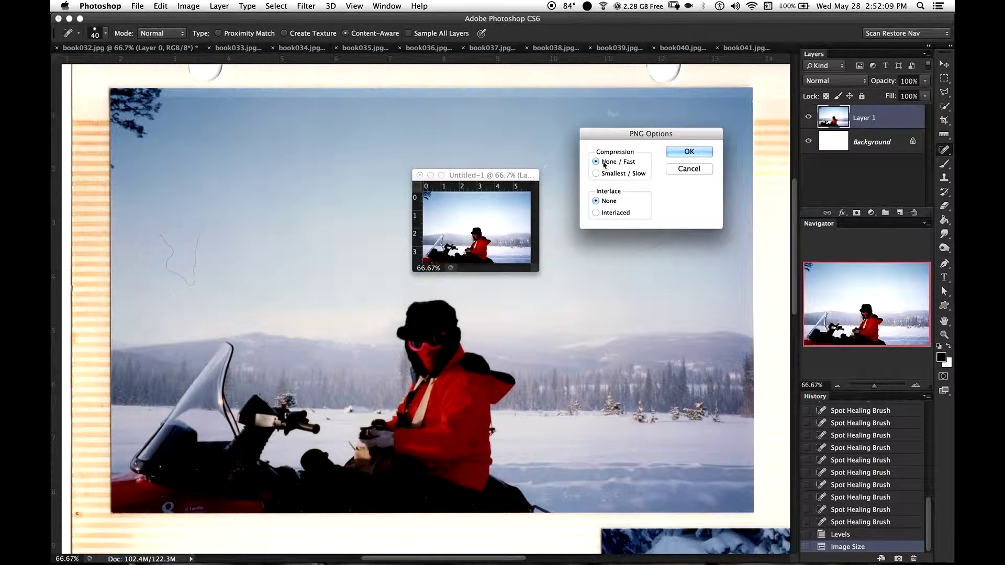
{"action": "left_click", "coordinate": [668, 153]}
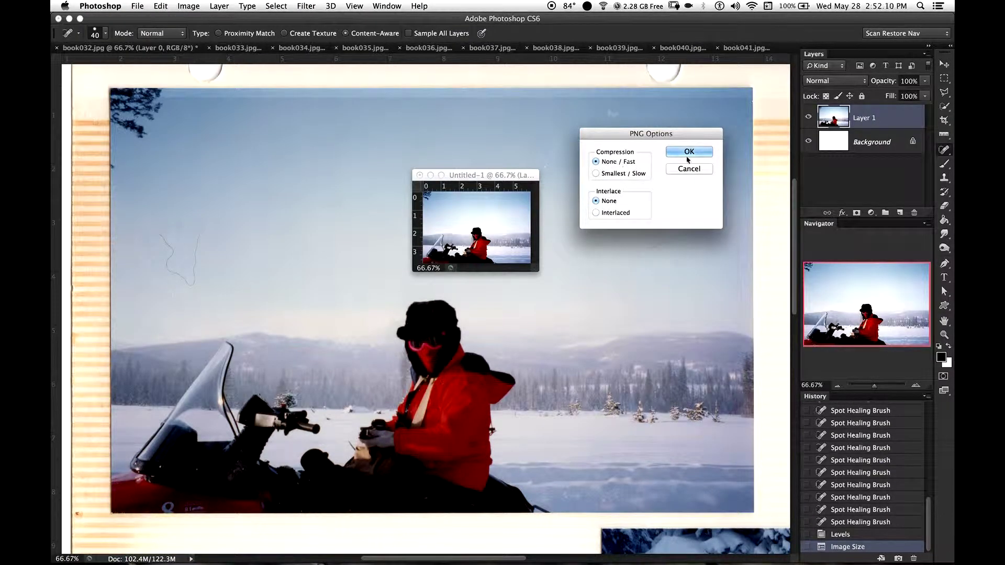
{"action": "left_click", "coordinate": [420, 176]}
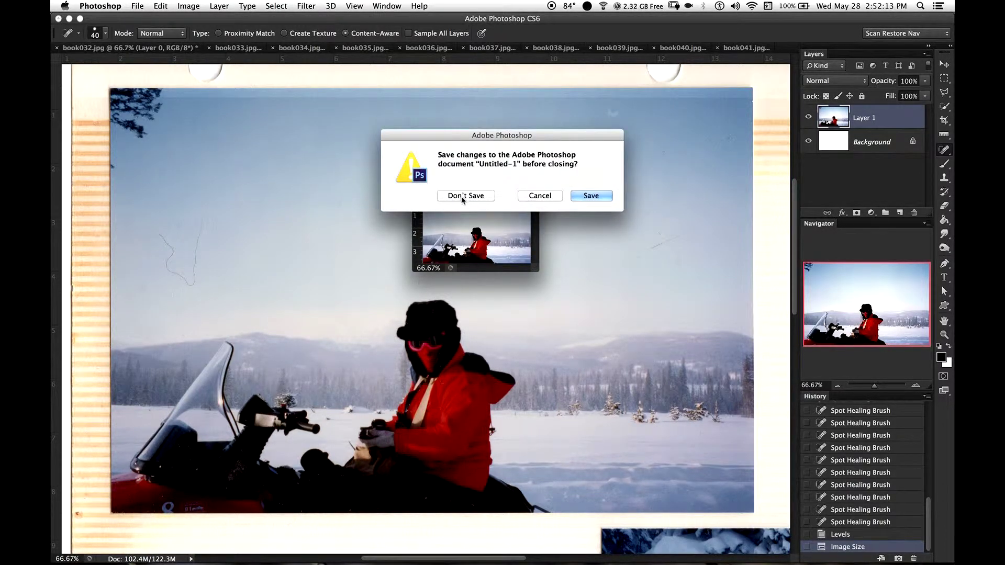
{"action": "left_click", "coordinate": [464, 196]}
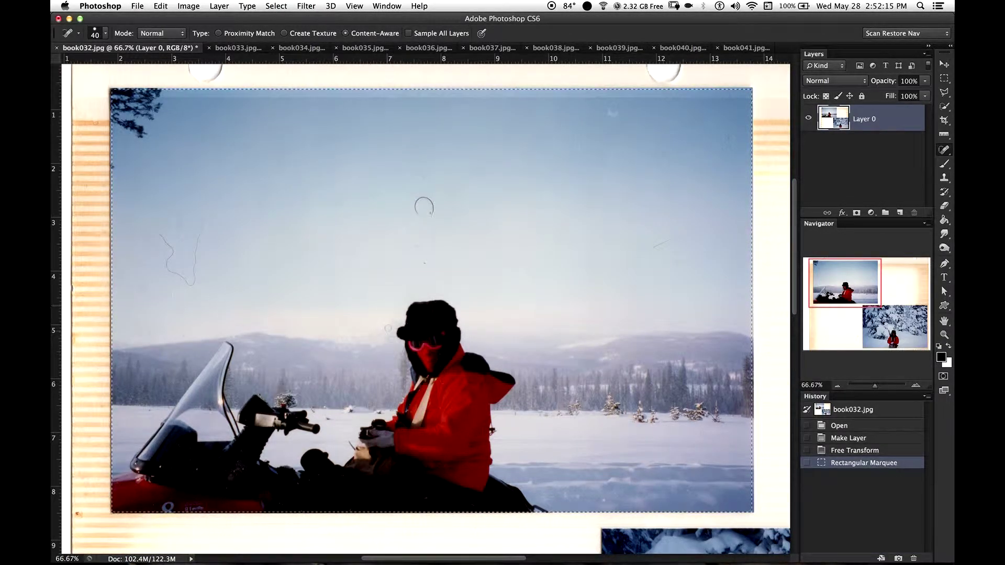
Scroll the book032 canvas to the snow-covered trees photo at lower right, then close the scan.
{"action": "scroll", "coordinate": [407, 389], "scroll_direction": "down", "scroll_amount": 15}
{"action": "scroll", "coordinate": [445, 209], "scroll_direction": "right", "scroll_amount": 10}
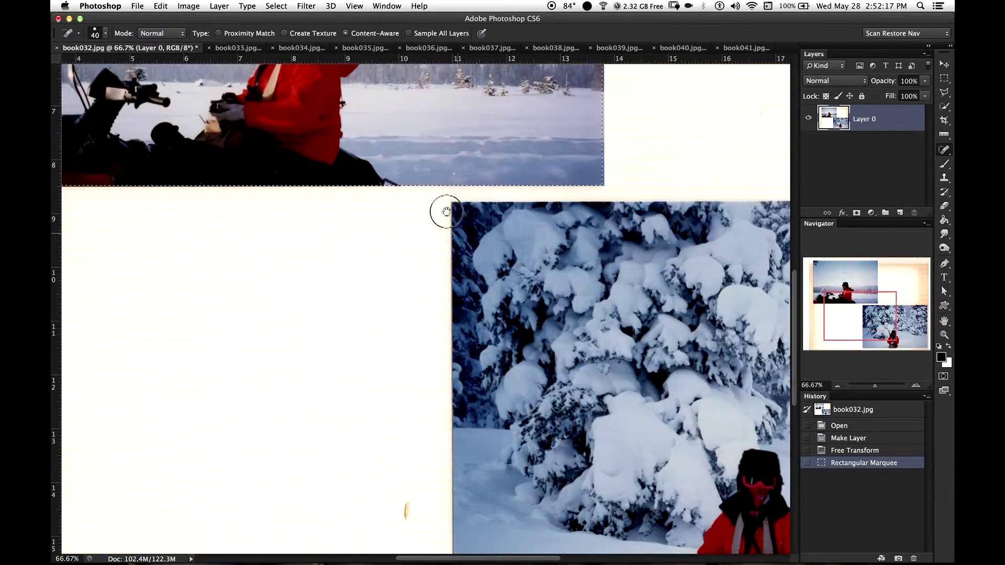
{"action": "scroll", "coordinate": [631, 340], "scroll_direction": "right", "scroll_amount": 10}
{"action": "scroll", "coordinate": [471, 341], "scroll_direction": "down", "scroll_amount": 2}
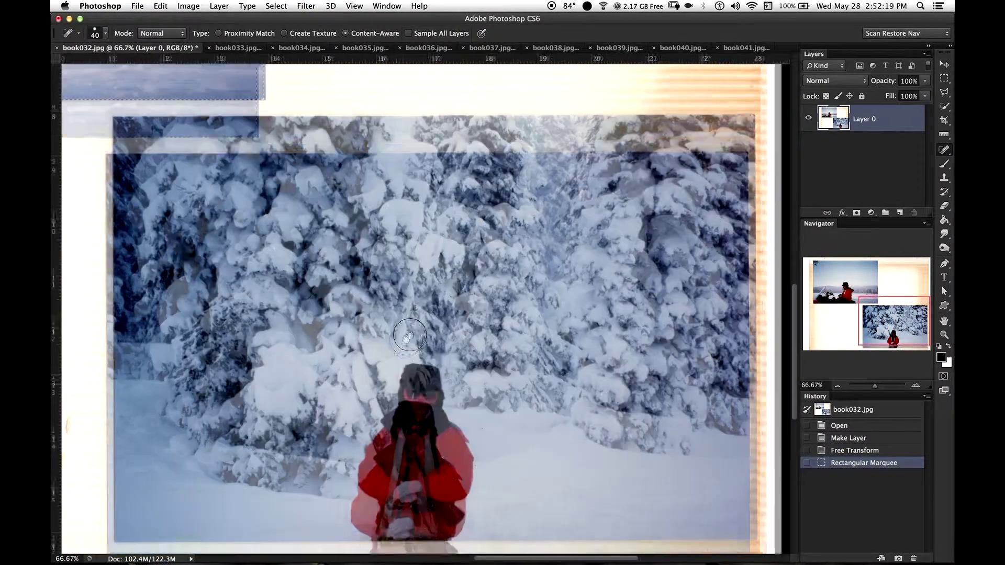
{"action": "scroll", "coordinate": [428, 342], "scroll_direction": "left", "scroll_amount": 3}
{"action": "scroll", "coordinate": [428, 341], "scroll_direction": "up", "scroll_amount": 2}
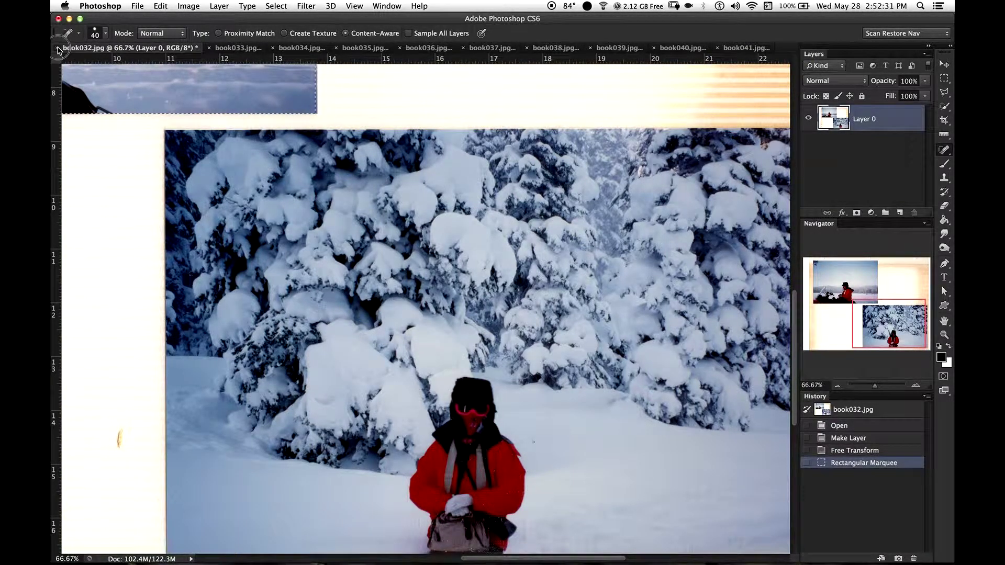
{"action": "key", "text": "super+w"}
Discard book032's changes, glance at the book033 tab, then return to book041.jpg.
{"action": "left_click", "coordinate": [465, 195]}
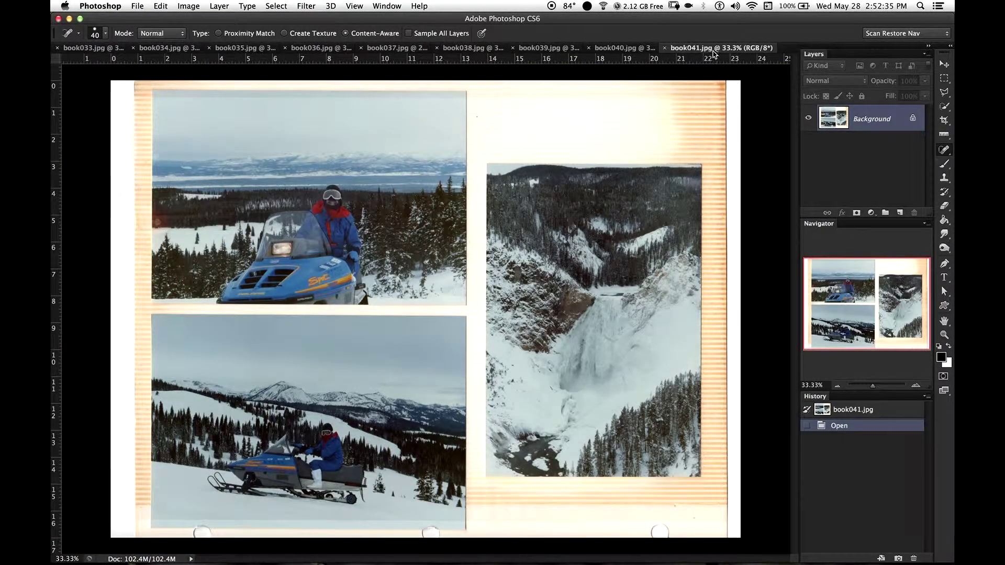
{"action": "left_click", "coordinate": [81, 46]}
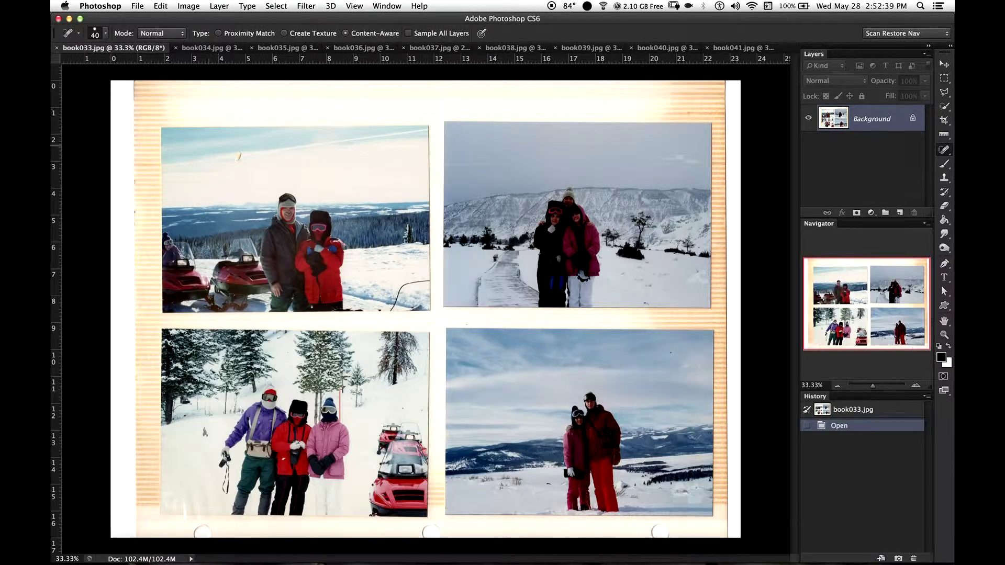
{"action": "left_click", "coordinate": [732, 48]}
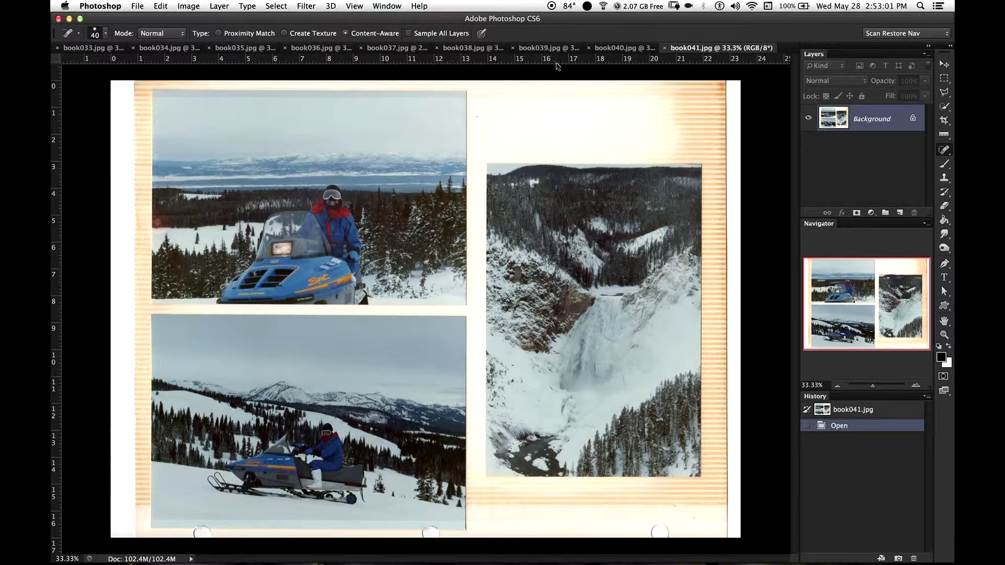
{"action": "left_click", "coordinate": [137, 6]}
Close all open scans, discarding changes to every document.
{"action": "left_click", "coordinate": [160, 100]}
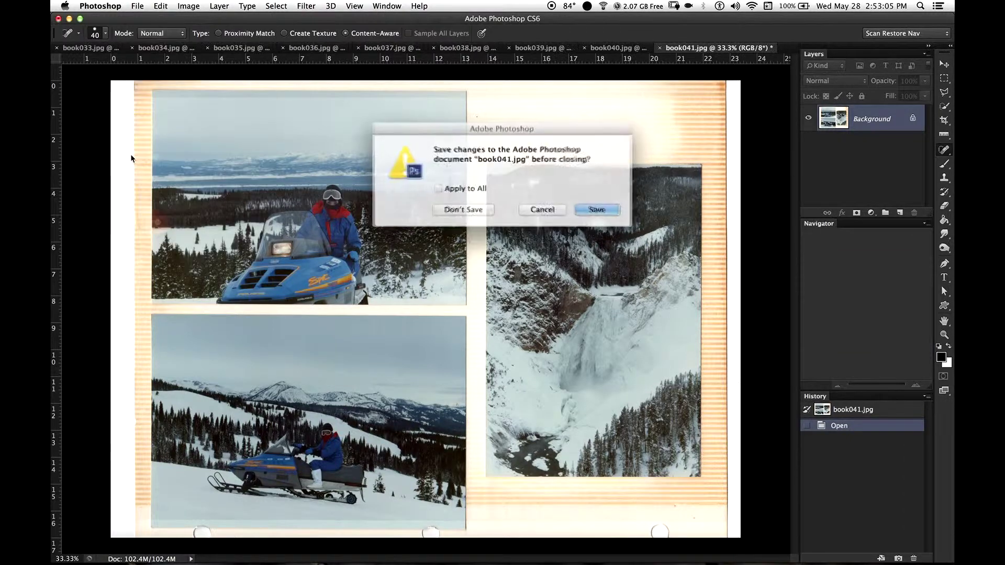
{"action": "left_click", "coordinate": [443, 188]}
{"action": "left_click", "coordinate": [466, 207]}
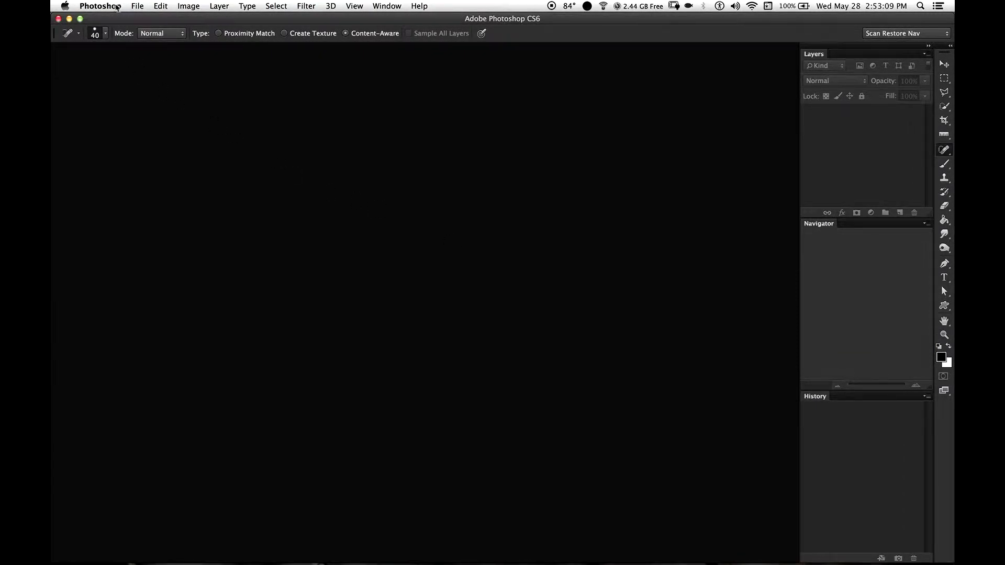
Open the Interface preferences, then switch over to Adobe Bridge.
{"action": "left_click", "coordinate": [117, 8]}
{"action": "mouse_move", "coordinate": [144, 41]}
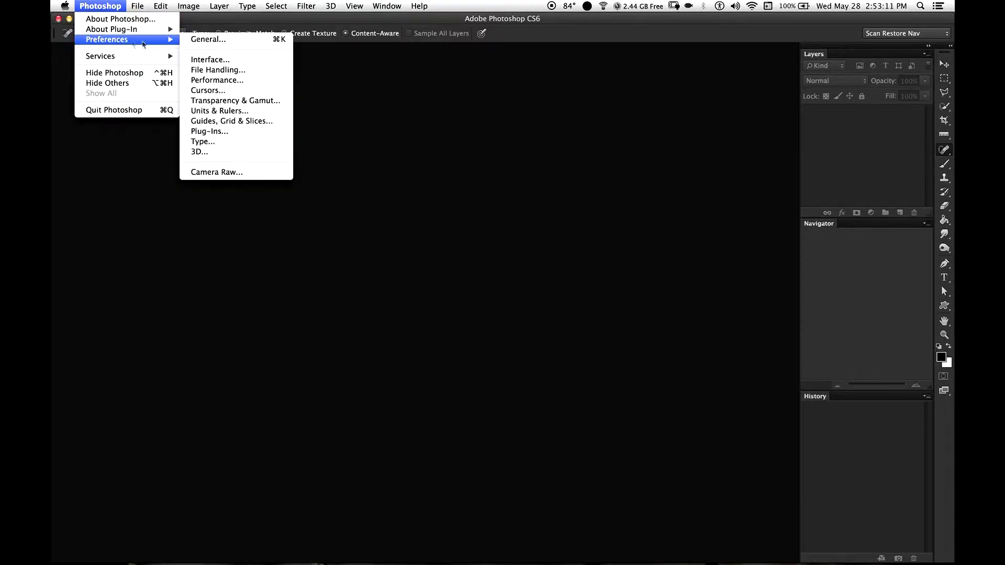
{"action": "left_click", "coordinate": [254, 61]}
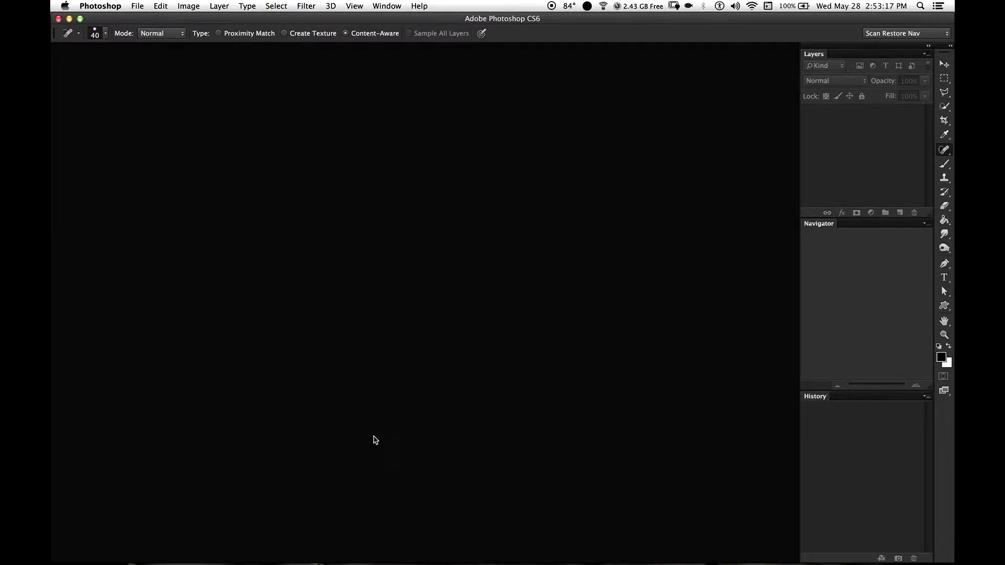
{"action": "key", "text": "super+Tab"}
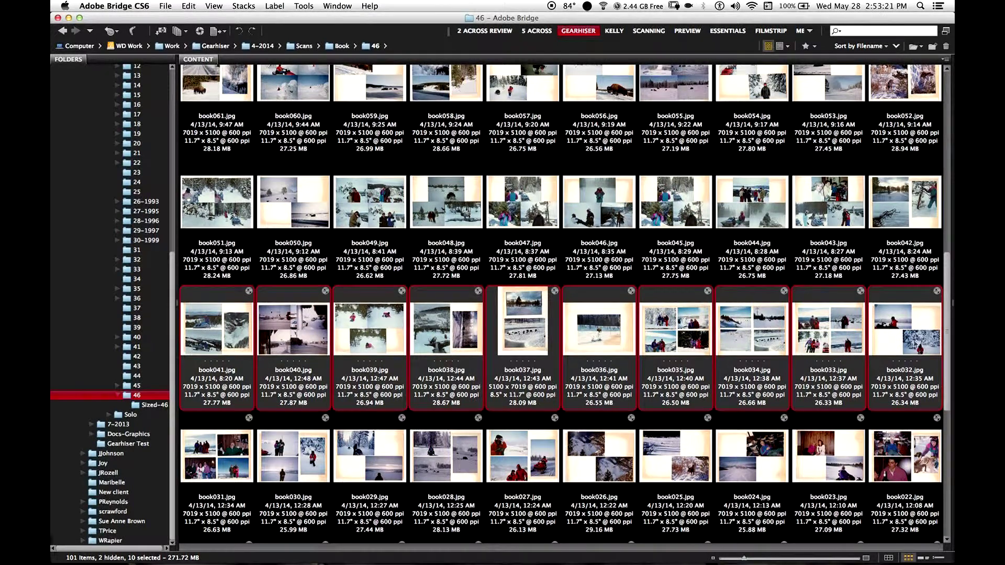
Check the newest PNG, Book-46-064.png, in the Sized-46 folder.
{"action": "left_click", "coordinate": [154, 405]}
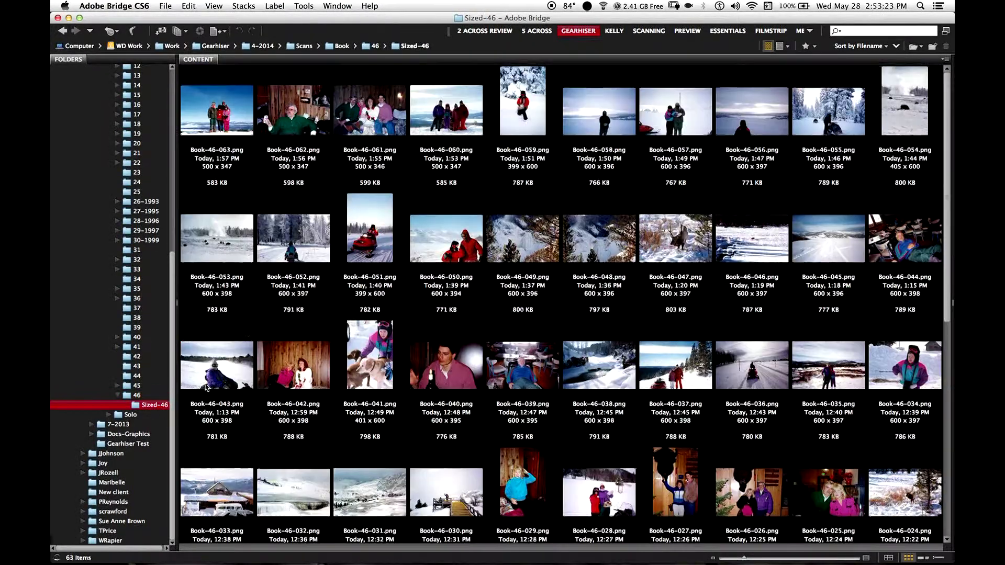
{"action": "left_click", "coordinate": [226, 120]}
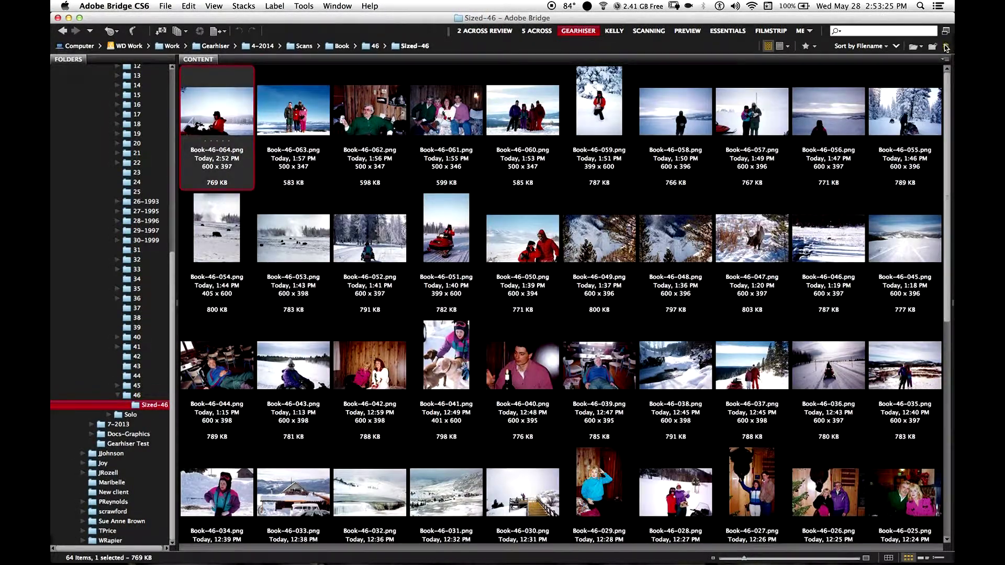
{"action": "left_click", "coordinate": [946, 47]}
Return to folder 46 and select scans book032.jpg through book041.jpg.
{"action": "left_click", "coordinate": [137, 395]}
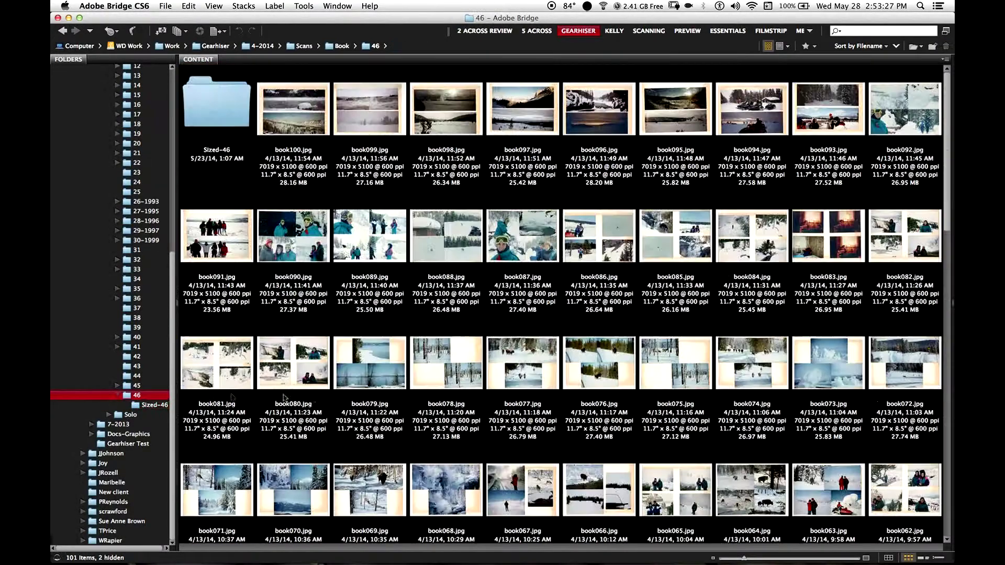
{"action": "left_click_drag", "start_coordinate": [949, 219], "coordinate": [951, 416]}
{"action": "scroll", "coordinate": [933, 337], "scroll_direction": "up", "scroll_amount": 5}
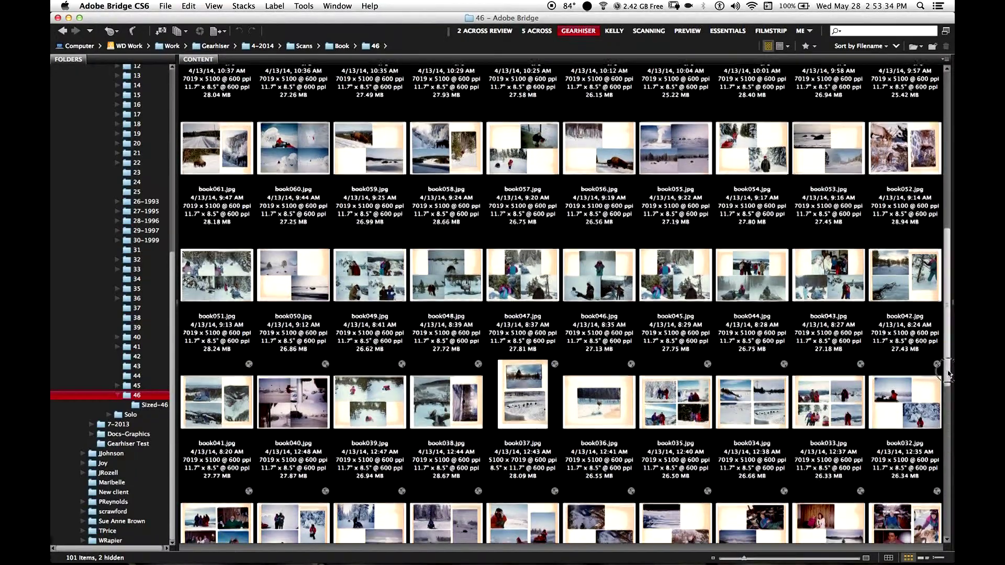
{"action": "scroll", "coordinate": [921, 314], "scroll_direction": "down", "scroll_amount": 3}
{"action": "left_click", "coordinate": [921, 313]}
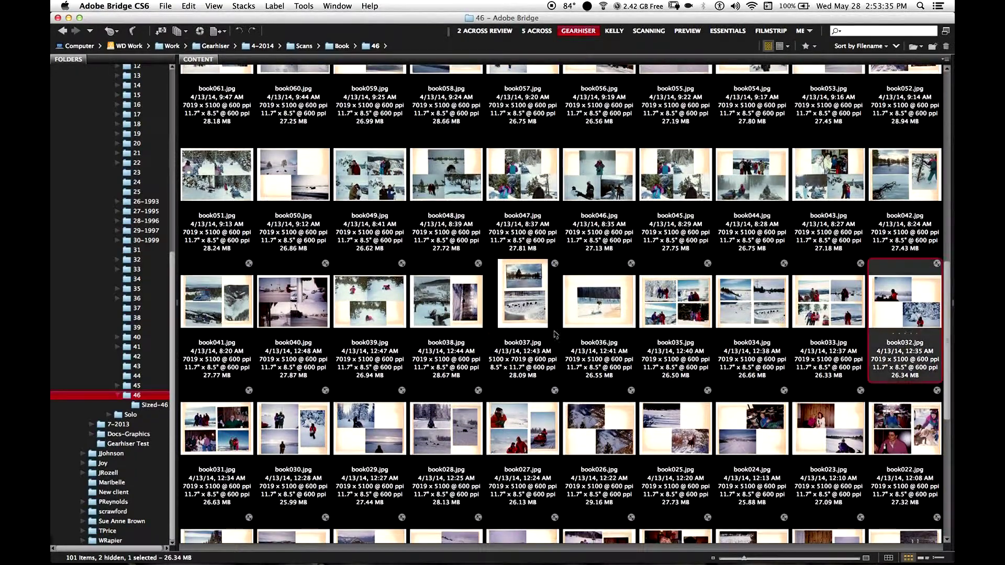
{"action": "left_click", "coordinate": [194, 301], "text": "shift"}
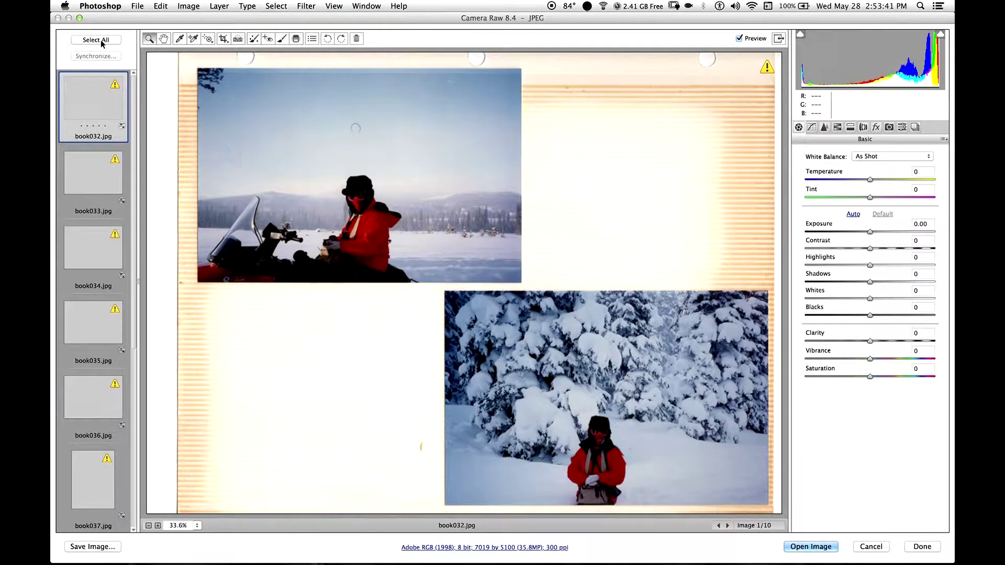
Select all ten scans in Camera Raw, open them, and bring book032.jpg to the front.
{"action": "key", "text": "super+a"}
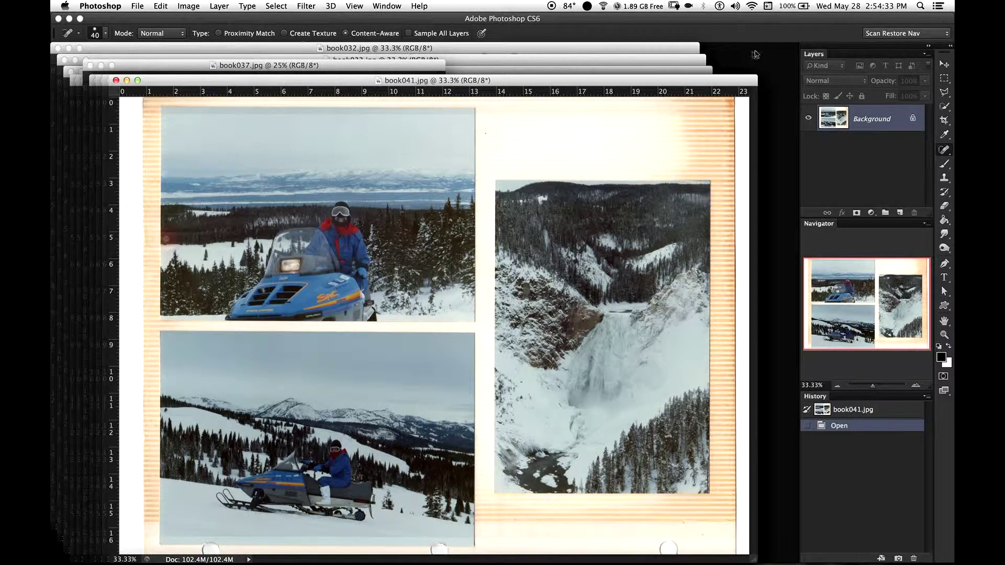
{"action": "left_click", "coordinate": [502, 50]}
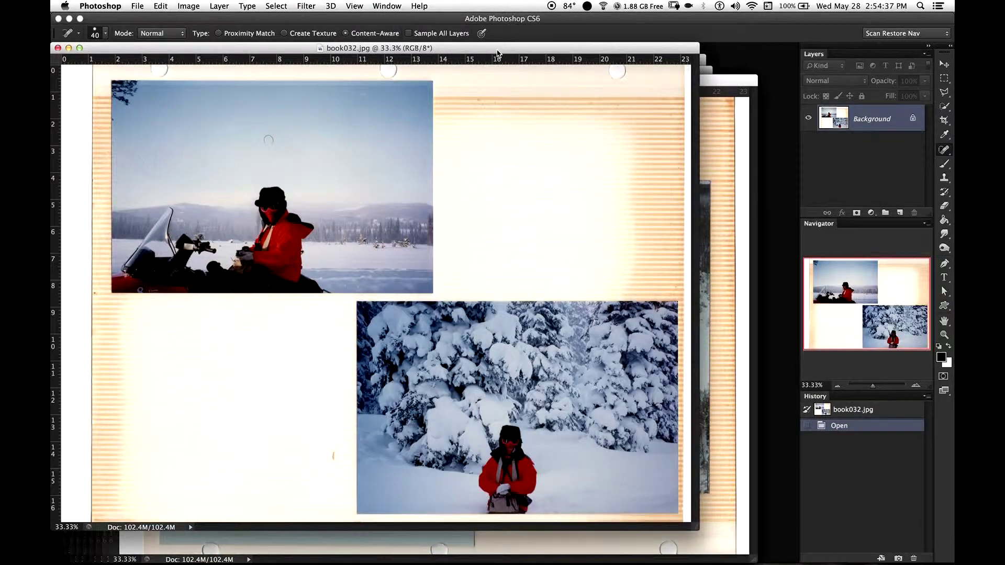
Consolidate the ten scans into tabs and zoom into book032's snowmobile photo.
{"action": "left_click_drag", "start_coordinate": [496, 51], "coordinate": [504, 58]}
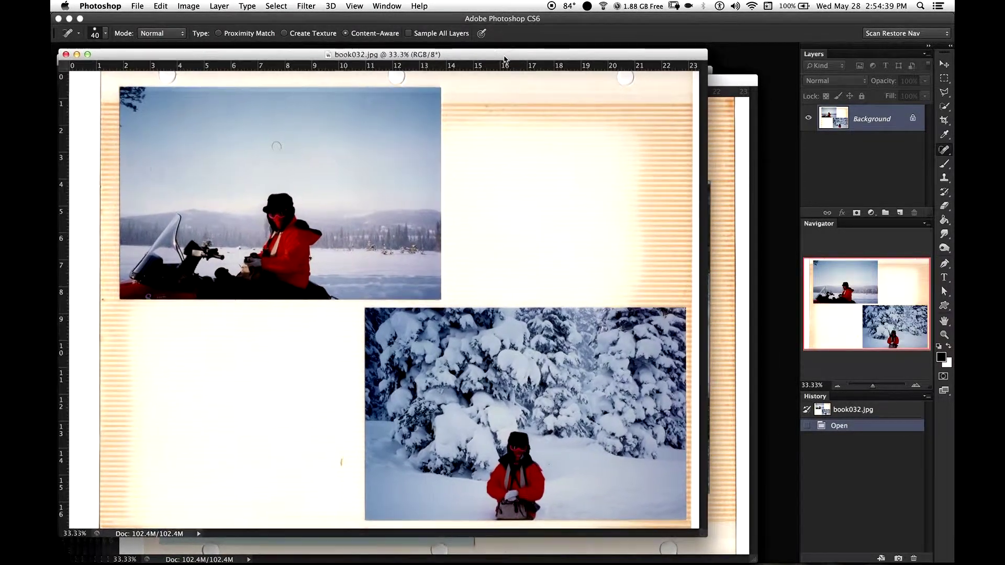
{"action": "left_click", "coordinate": [394, 9]}
{"action": "mouse_move", "coordinate": [392, 20]}
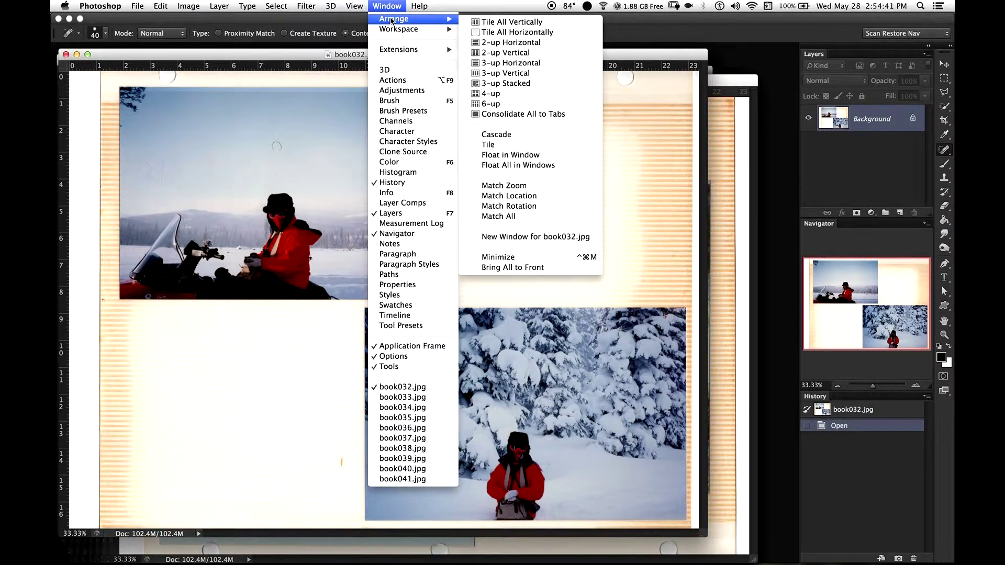
{"action": "left_click", "coordinate": [526, 114]}
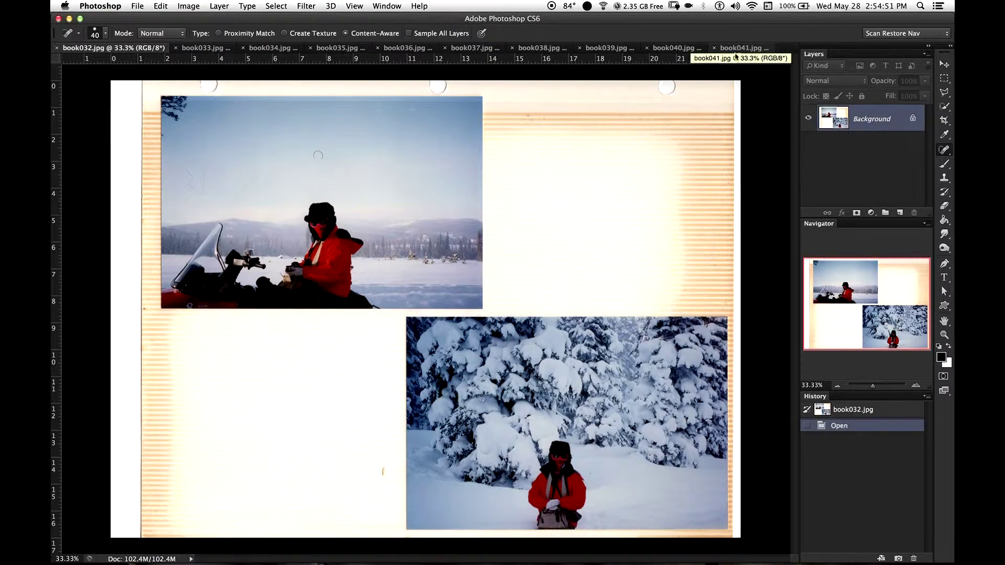
{"action": "left_click", "coordinate": [303, 196]}
Pan to the snowmobile photo in book032.jpg and select the Ruler Tool.
{"action": "left_click_drag", "start_coordinate": [287, 162], "coordinate": [485, 354]}
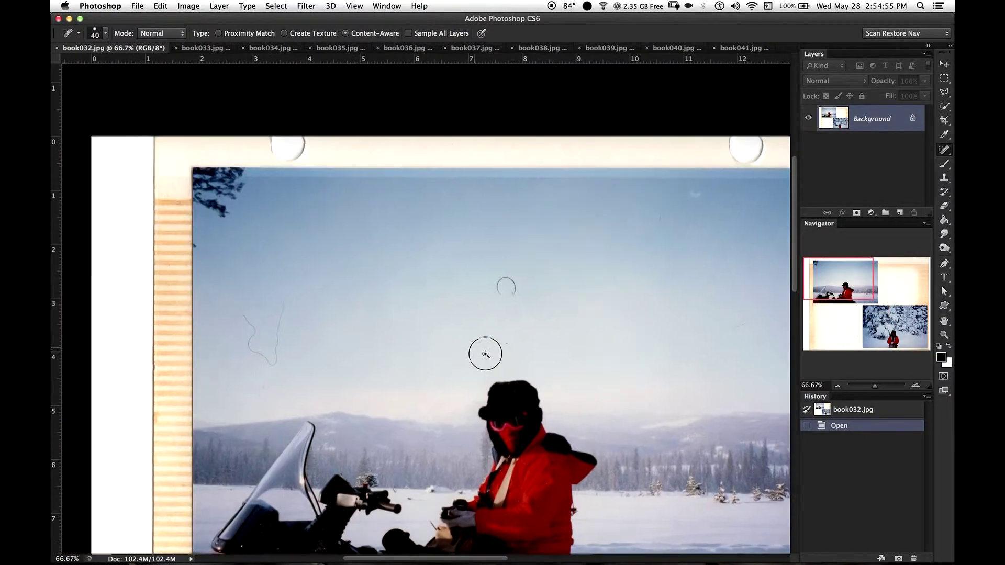
{"action": "scroll", "coordinate": [486, 354], "scroll_direction": "down", "scroll_amount": 5}
{"action": "scroll", "coordinate": [485, 354], "scroll_direction": "right", "scroll_amount": 5}
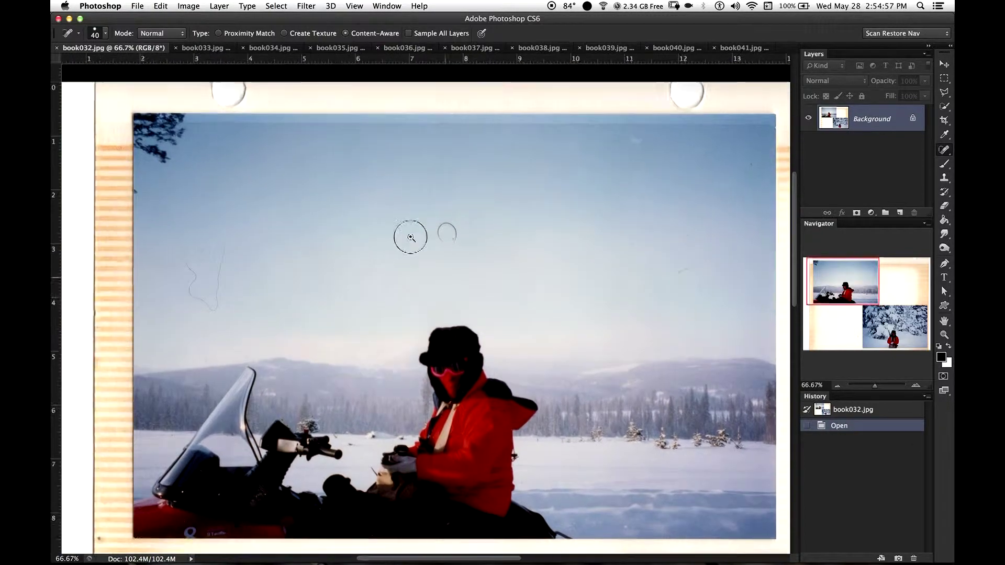
{"action": "scroll", "coordinate": [411, 237], "scroll_direction": "down", "scroll_amount": 2}
{"action": "scroll", "coordinate": [411, 237], "scroll_direction": "right", "scroll_amount": 3}
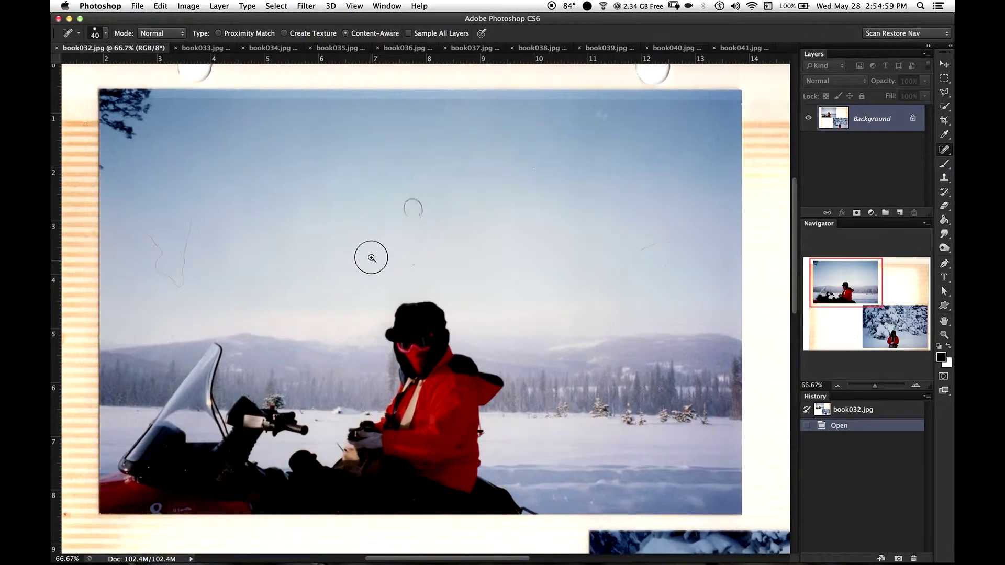
{"action": "scroll", "coordinate": [372, 258], "scroll_direction": "left", "scroll_amount": 1}
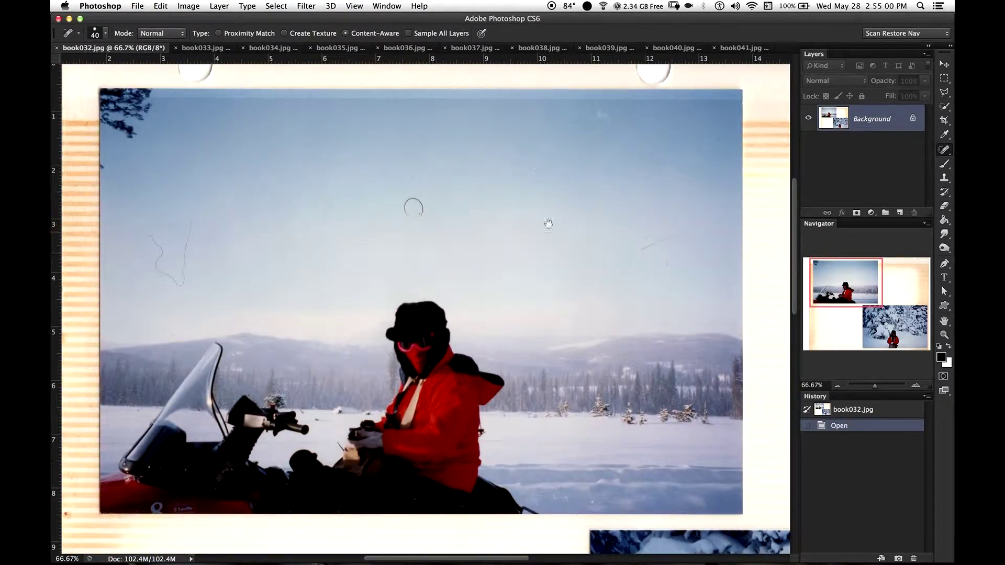
{"action": "left_click", "coordinate": [945, 136]}
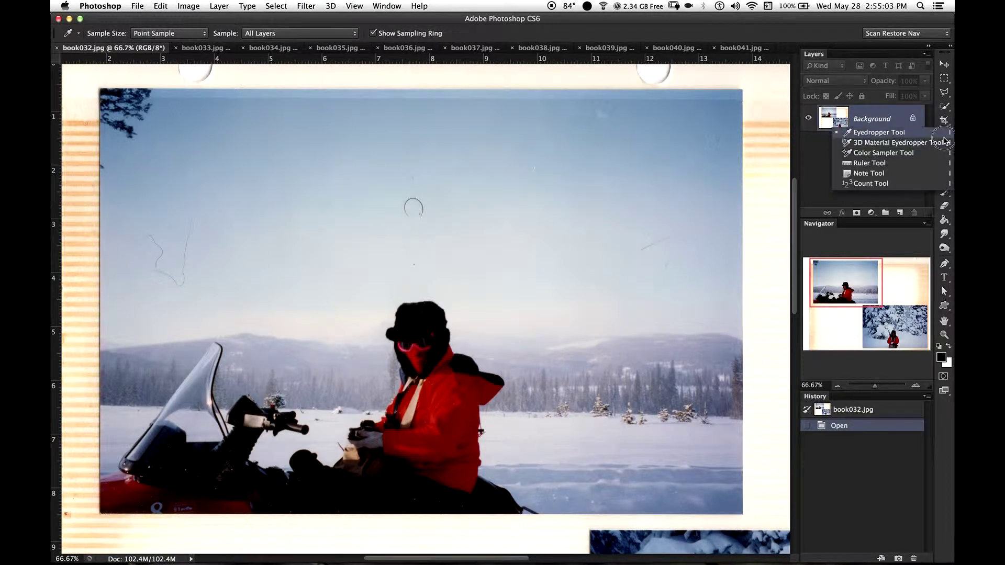
{"action": "left_click", "coordinate": [885, 162]}
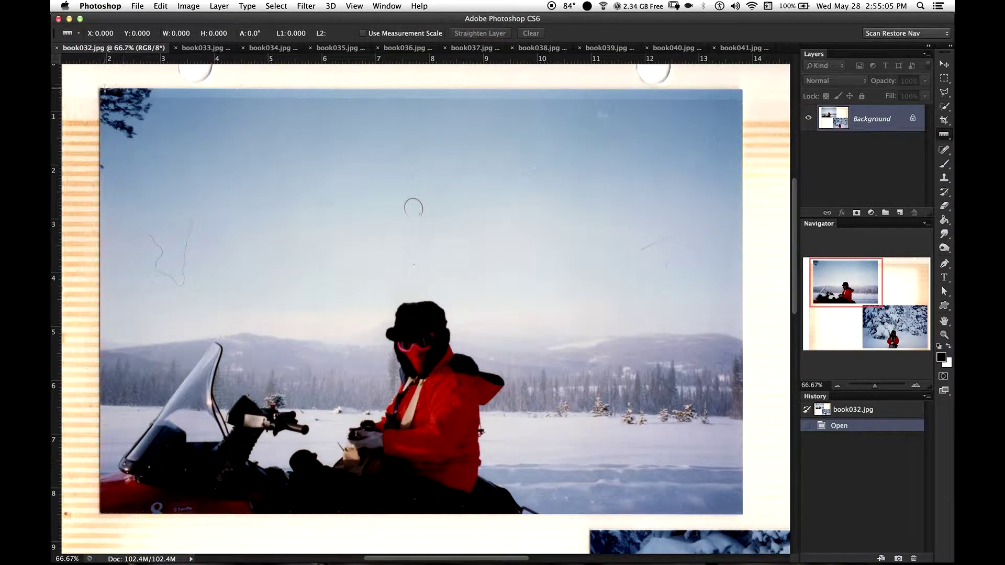
Straighten book032 along the photo's top edge, then select and copy the photo into a new document.
{"action": "left_click_drag", "start_coordinate": [99, 88], "coordinate": [749, 90]}
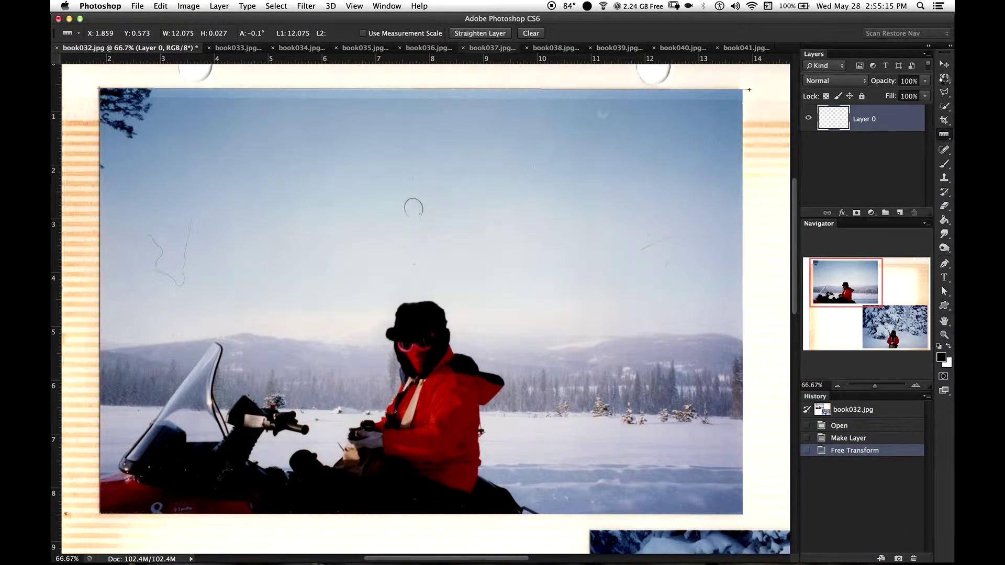
{"action": "left_click", "coordinate": [944, 78]}
{"action": "left_click_drag", "start_coordinate": [102, 513], "coordinate": [740, 90]}
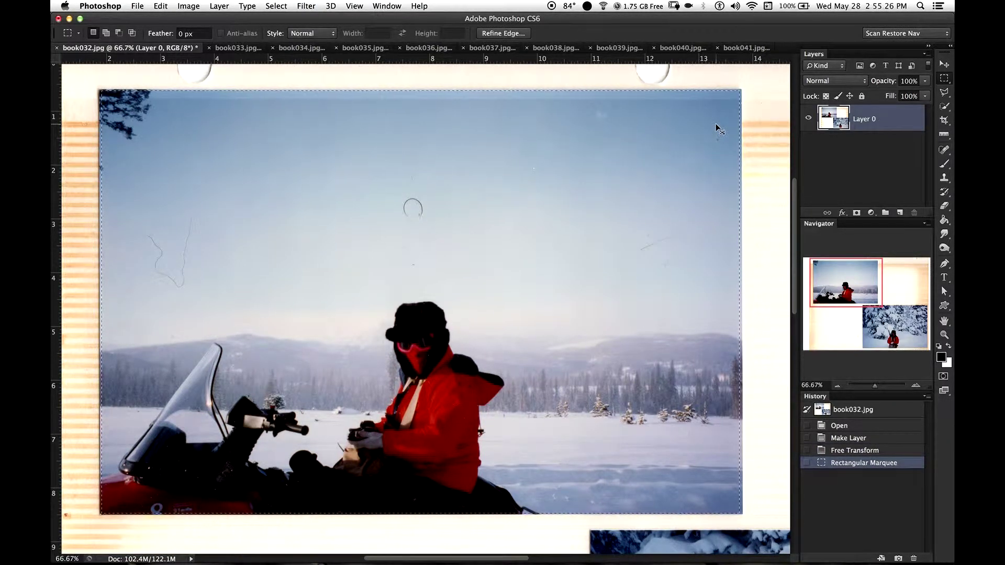
{"action": "key", "text": "super+c"}
{"action": "key", "text": "super+n"}
Accept the Clipboard-sized document, paste the snowmobile photo, and apply Auto Levels.
{"action": "key", "text": "Return"}
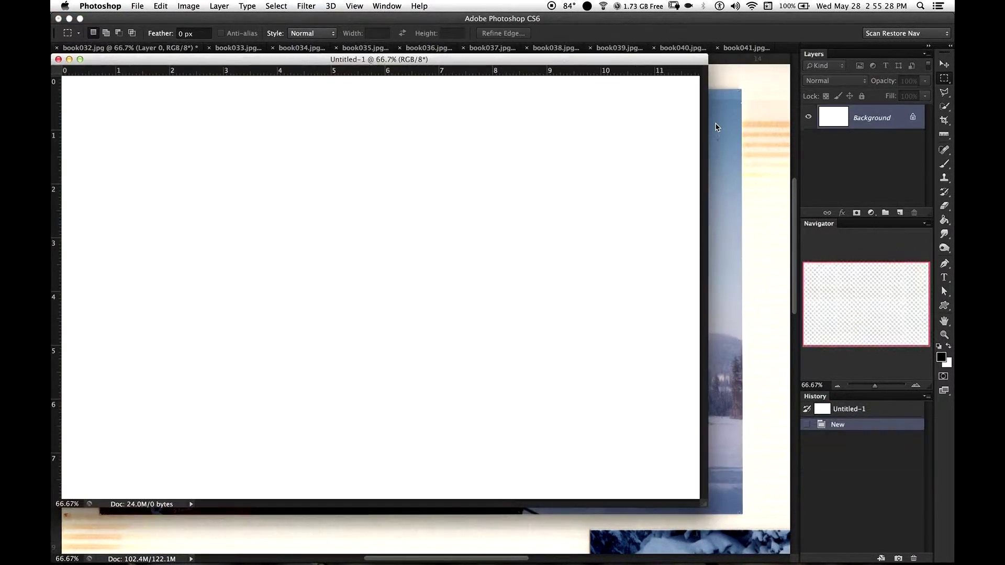
{"action": "key", "text": "super+v"}
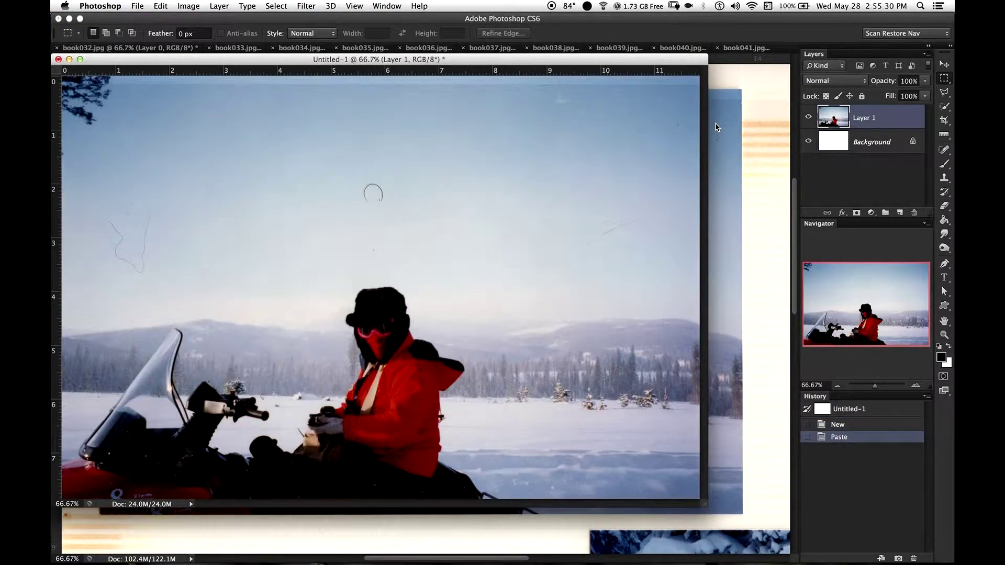
{"action": "key", "text": "shift+super+l"}
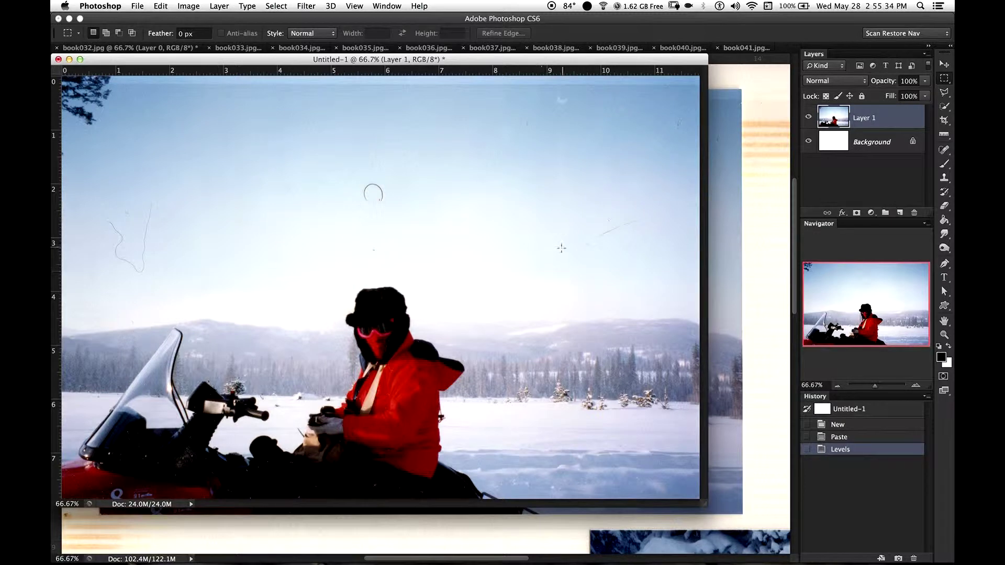
With the Spot Healing Brush, heal the scratch, ring mark and dust spots across the sky.
{"action": "key", "text": "j"}
{"action": "left_click_drag", "start_coordinate": [643, 222], "coordinate": [602, 231]}
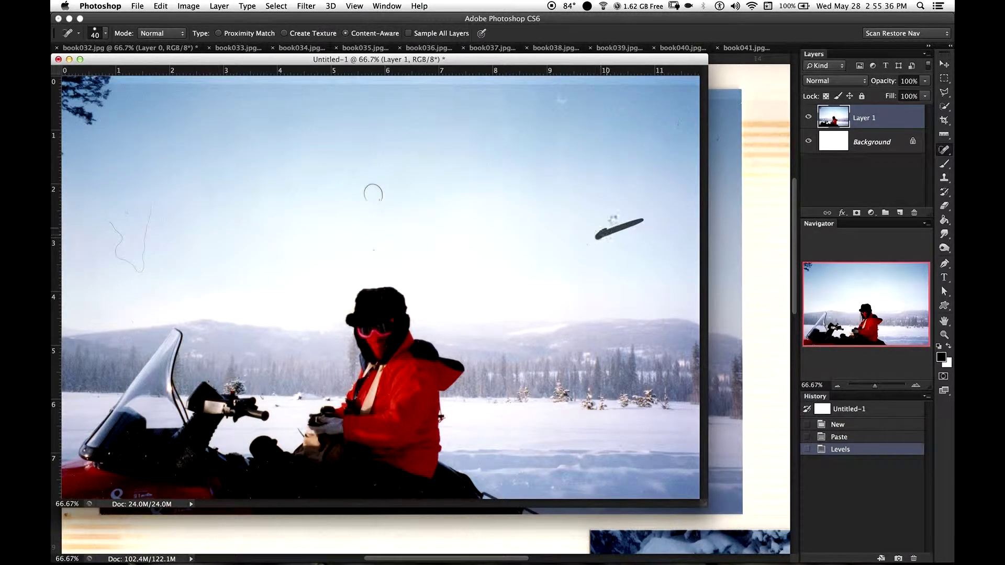
{"action": "left_click", "coordinate": [590, 245]}
{"action": "left_click", "coordinate": [627, 247]}
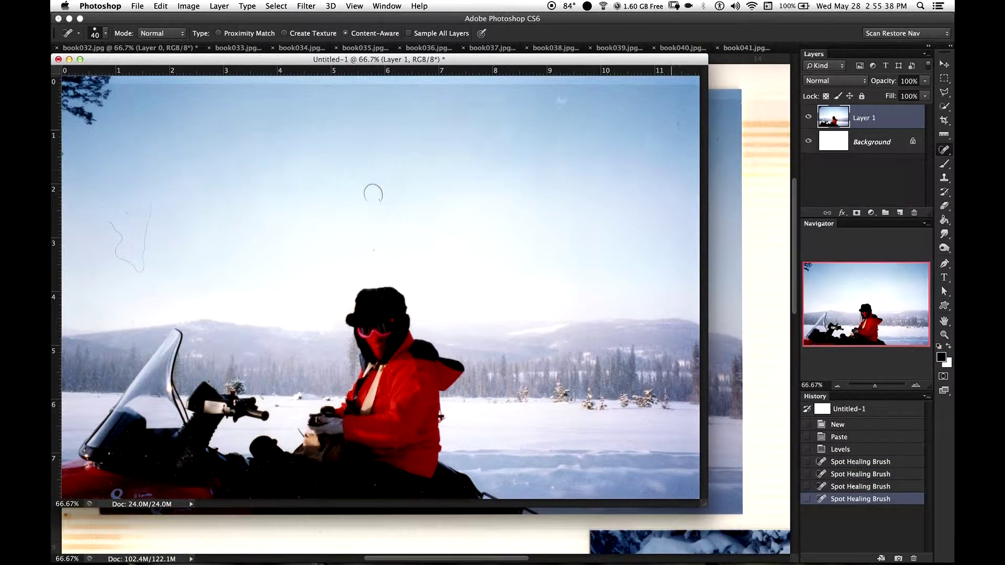
{"action": "left_click_drag", "start_coordinate": [679, 117], "coordinate": [679, 130]}
{"action": "left_click_drag", "start_coordinate": [554, 99], "coordinate": [569, 110]}
{"action": "left_click", "coordinate": [619, 107]}
{"action": "left_click", "coordinate": [530, 123]}
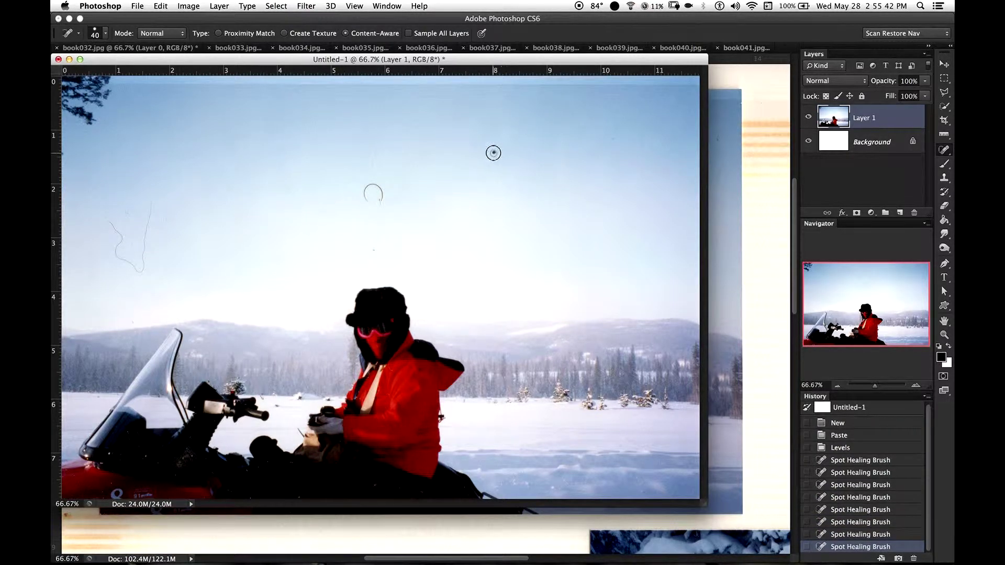
{"action": "left_click", "coordinate": [492, 152]}
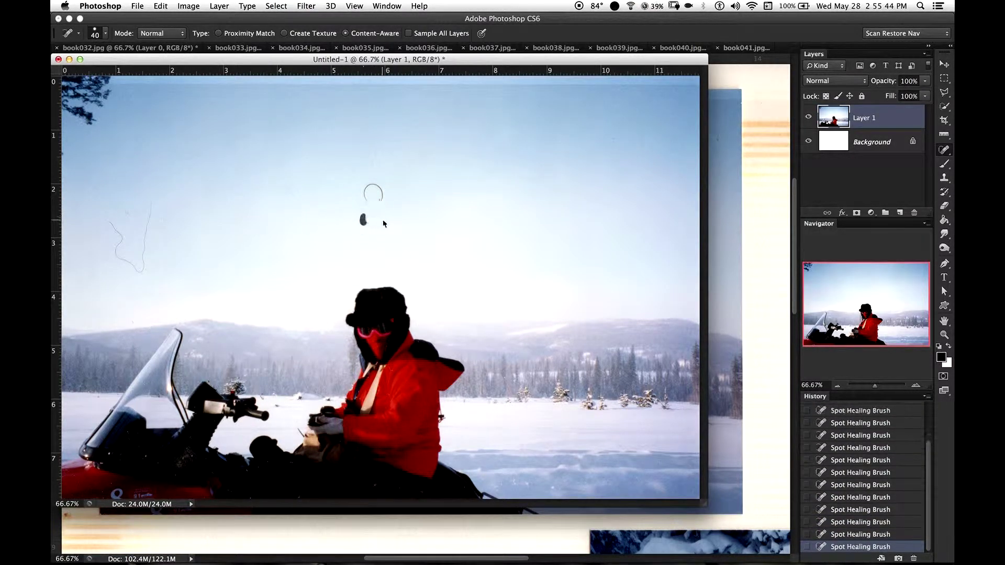
{"action": "mouse_move", "coordinate": [381, 198]}
{"action": "left_mouse_down"}
{"action": "mouse_move", "coordinate": [371, 184]}
{"action": "mouse_move", "coordinate": [361, 193]}
{"action": "mouse_move", "coordinate": [372, 206]}
{"action": "left_mouse_up"}
Heal the left-side hair line, vertical scratch and remaining small spots, then reposition the window.
{"action": "mouse_move", "coordinate": [151, 200]}
{"action": "left_mouse_down"}
{"action": "mouse_move", "coordinate": [139, 269]}
{"action": "mouse_move", "coordinate": [117, 251]}
{"action": "mouse_move", "coordinate": [107, 217]}
{"action": "mouse_move", "coordinate": [149, 205]}
{"action": "left_mouse_up"}
{"action": "left_click_drag", "start_coordinate": [131, 294], "coordinate": [128, 215]}
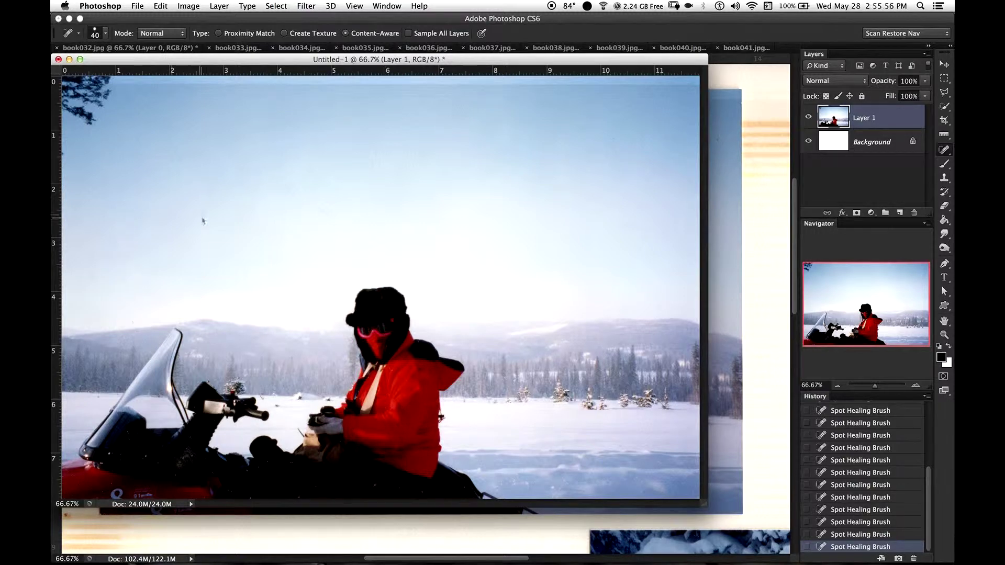
{"action": "left_click", "coordinate": [326, 212]}
{"action": "left_click", "coordinate": [290, 187]}
{"action": "left_click", "coordinate": [376, 165]}
{"action": "left_click", "coordinate": [480, 326]}
{"action": "left_click_drag", "start_coordinate": [437, 65], "coordinate": [461, 74]}
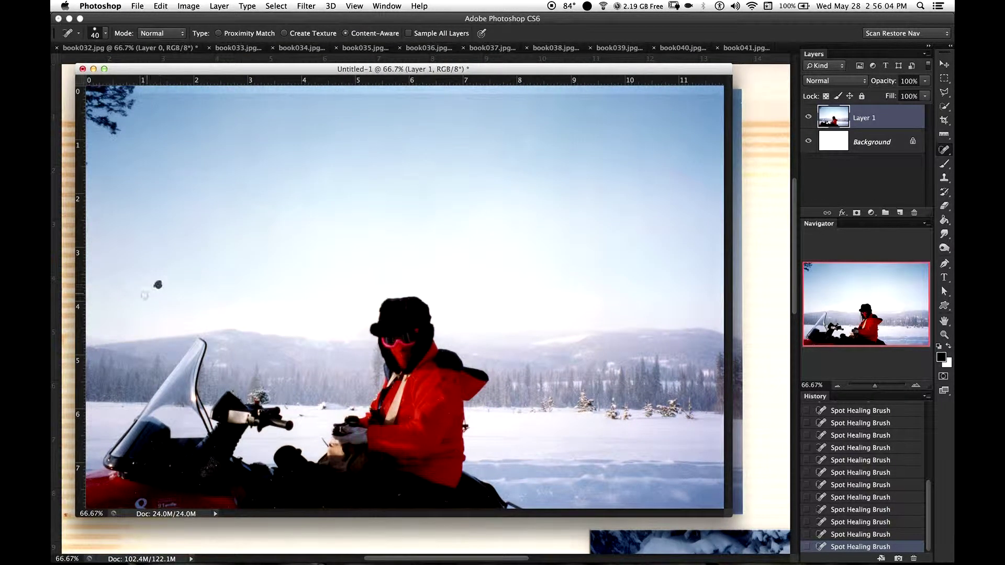
{"action": "left_click_drag", "start_coordinate": [407, 71], "coordinate": [418, 63]}
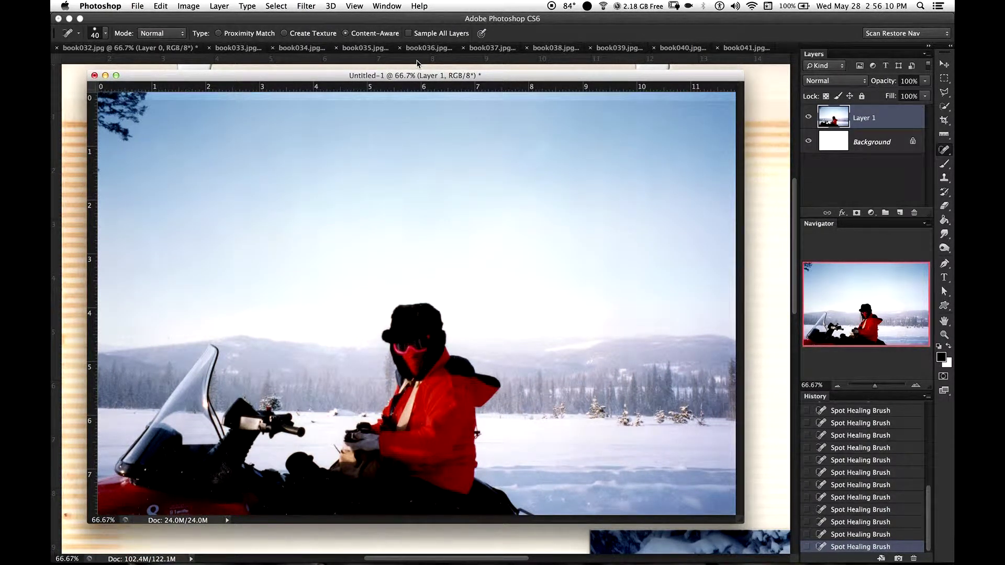
Resize Untitled-1 to 6 inches wide at 100 ppi (600 × 398 px) and centre its window.
{"action": "key", "text": "super+alt+i"}
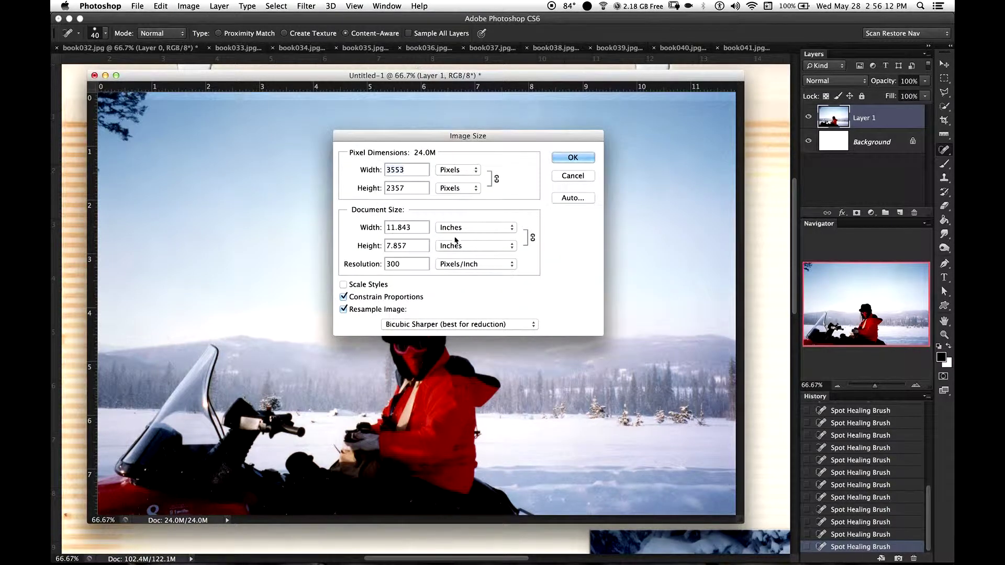
{"action": "type", "text": "6"}
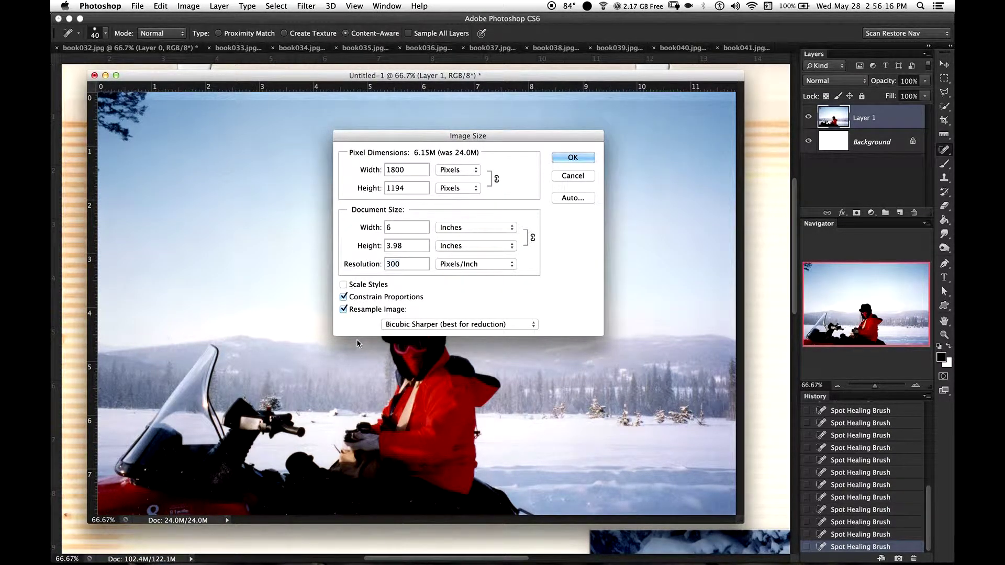
{"action": "key", "text": "Tab"}
{"action": "key", "text": "Tab"}
{"action": "type", "text": "100"}
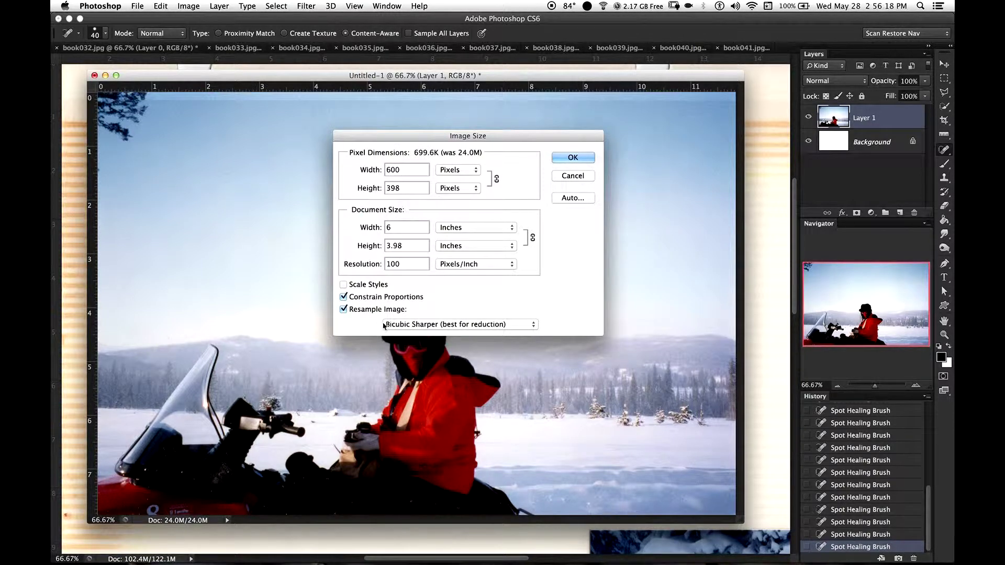
{"action": "left_click", "coordinate": [573, 157]}
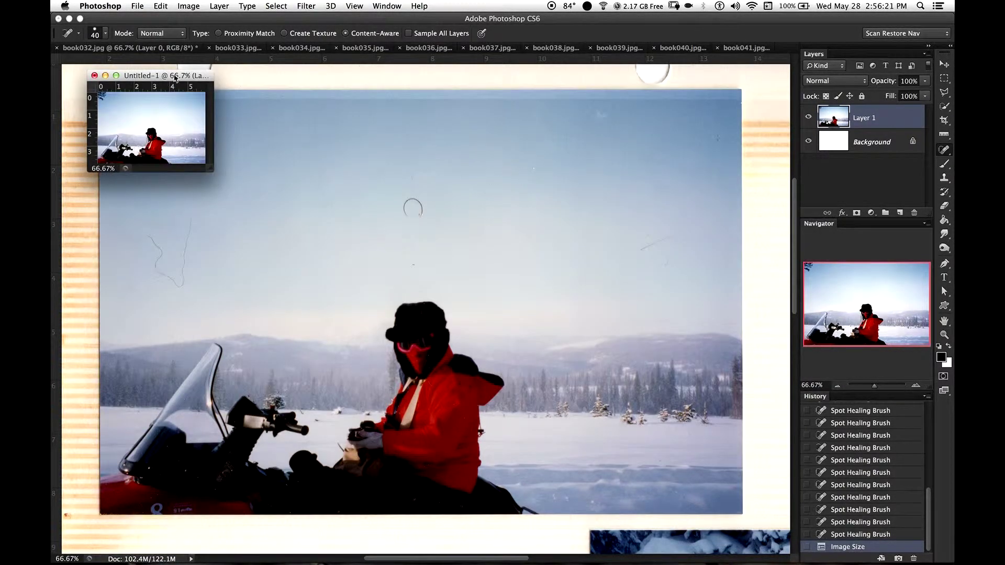
{"action": "left_click_drag", "start_coordinate": [176, 79], "coordinate": [446, 181]}
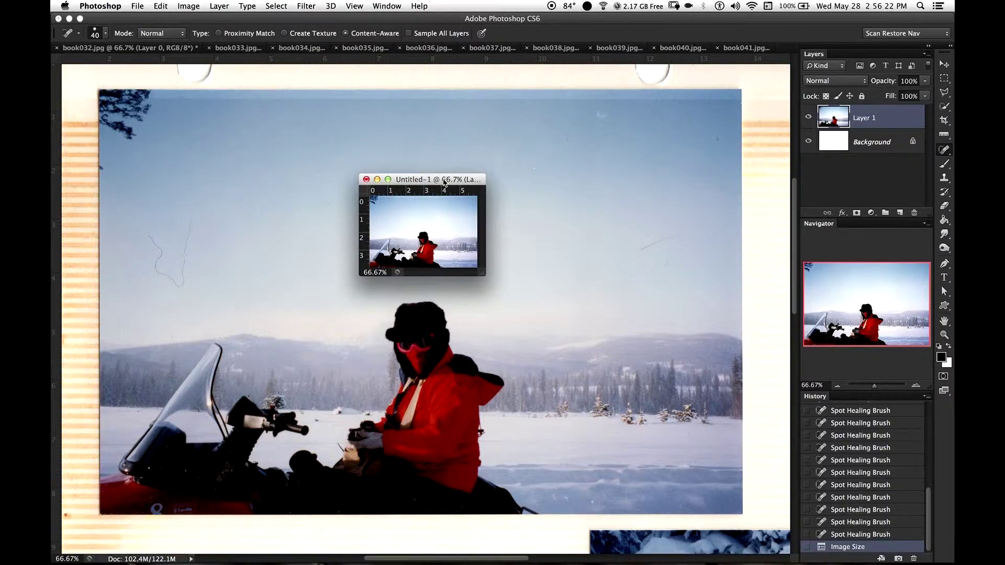
Save the photo in PNG format as Book-46-064.png, then close Untitled-1 with Don't Save.
{"action": "key", "text": "super+s"}
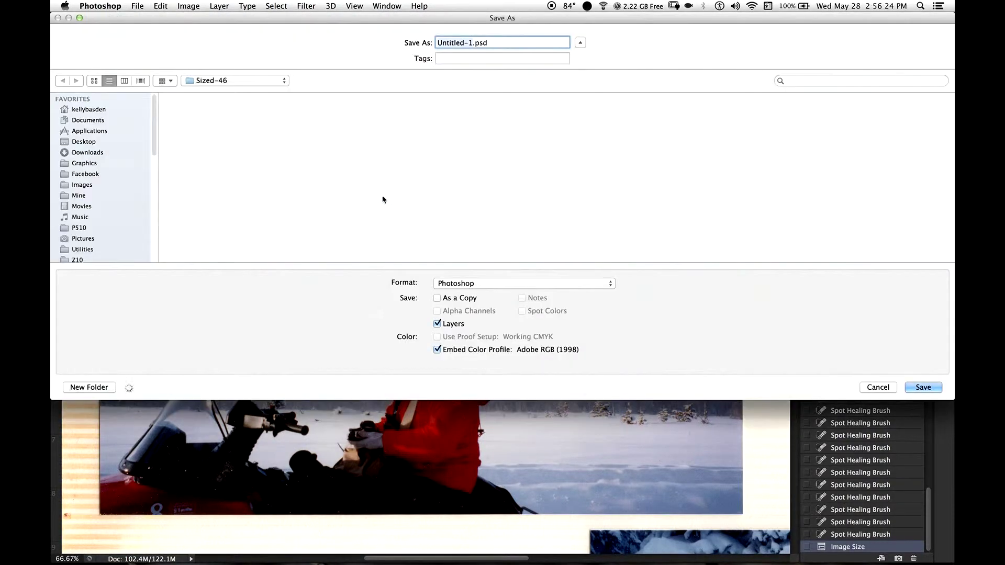
{"action": "left_click", "coordinate": [229, 112]}
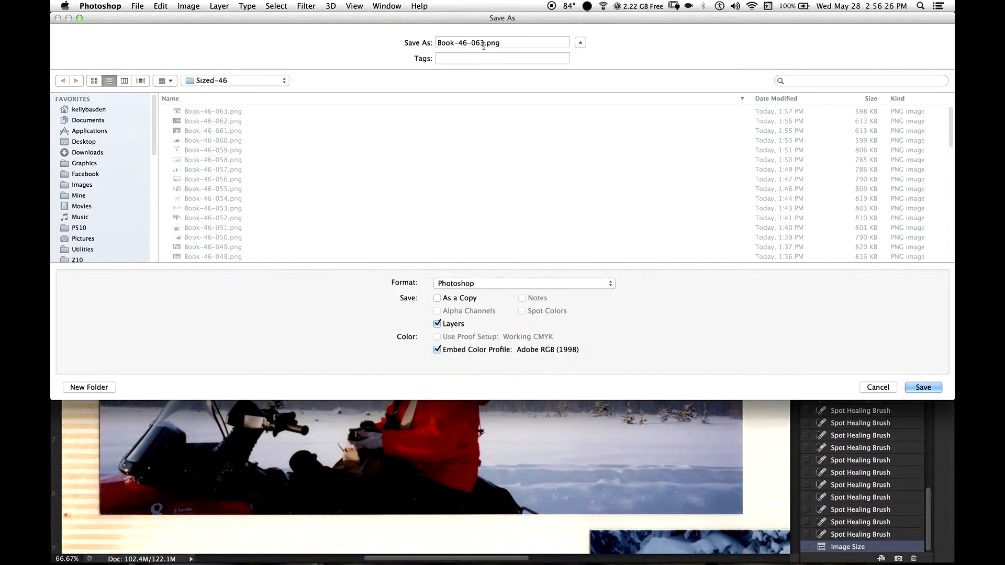
{"action": "key", "text": "BackSpace"}
{"action": "type", "text": "4"}
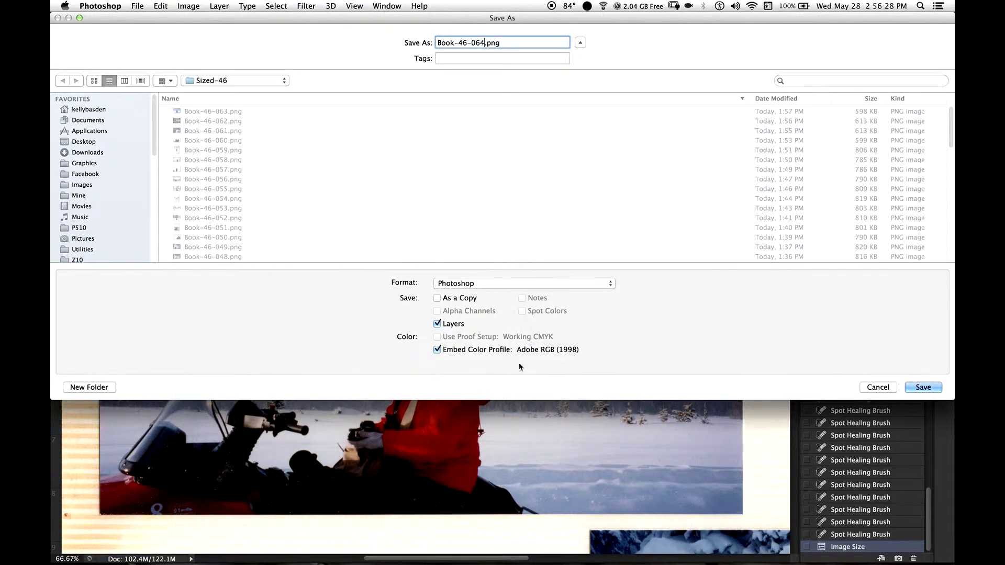
{"action": "left_click", "coordinate": [500, 439]}
{"action": "left_click", "coordinate": [923, 388]}
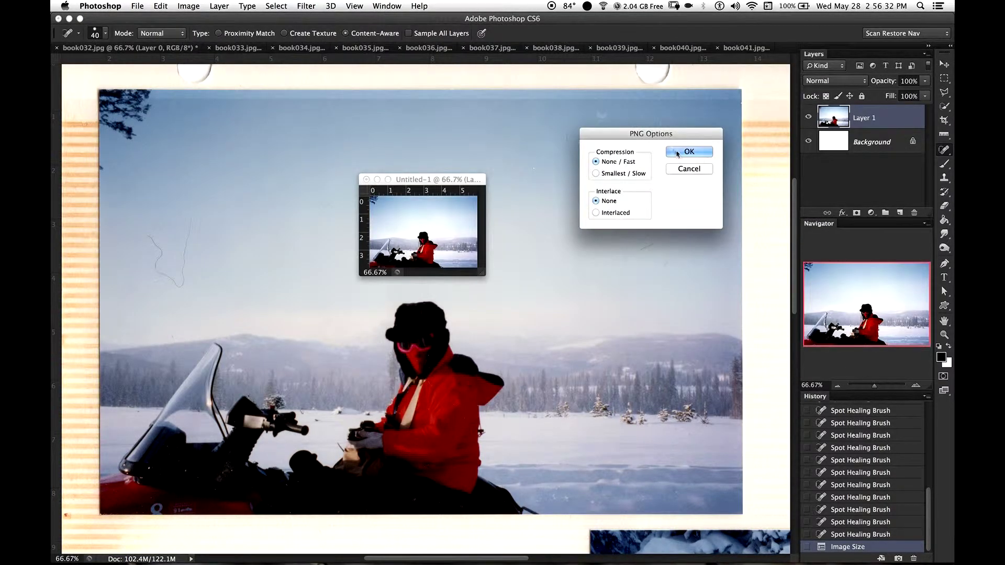
{"action": "left_click", "coordinate": [689, 150]}
{"action": "left_click", "coordinate": [366, 179]}
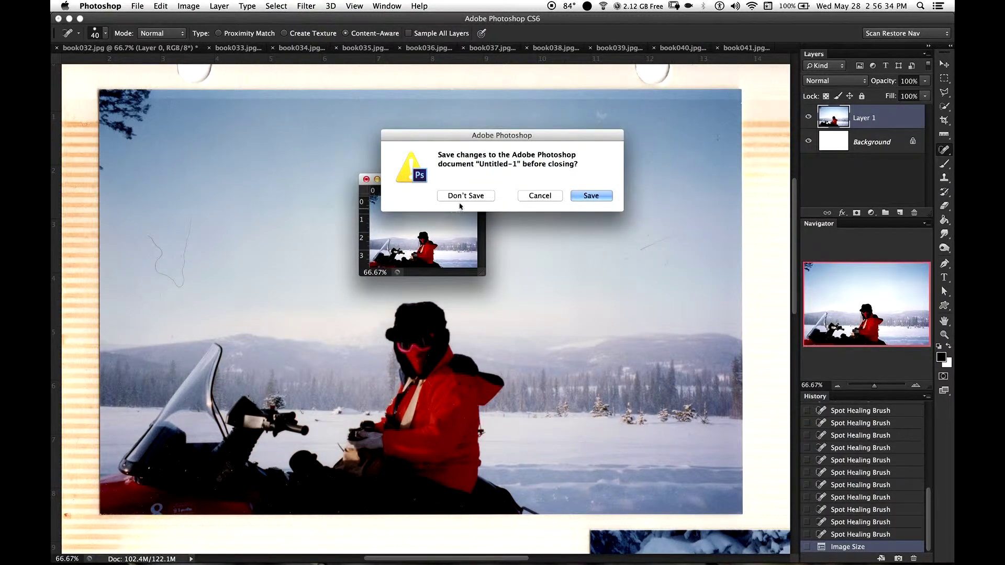
{"action": "left_click", "coordinate": [464, 195]}
Check the lower snowy-trees photo on book032, then close book032 without saving.
{"action": "left_click_drag", "start_coordinate": [412, 208], "coordinate": [361, 76]}
{"action": "left_click_drag", "start_coordinate": [612, 519], "coordinate": [239, 259]}
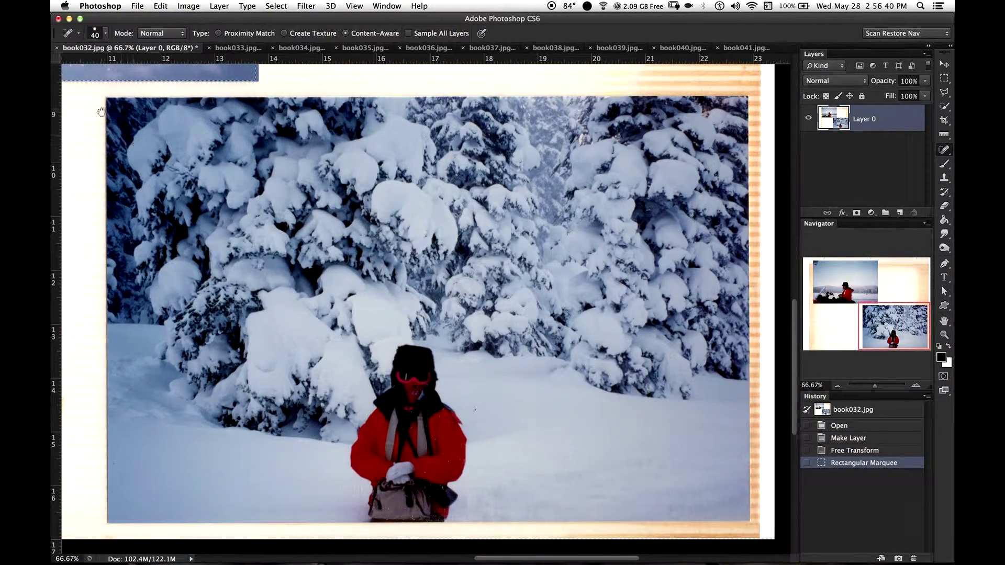
{"action": "left_click_drag", "start_coordinate": [131, 144], "coordinate": [145, 157]}
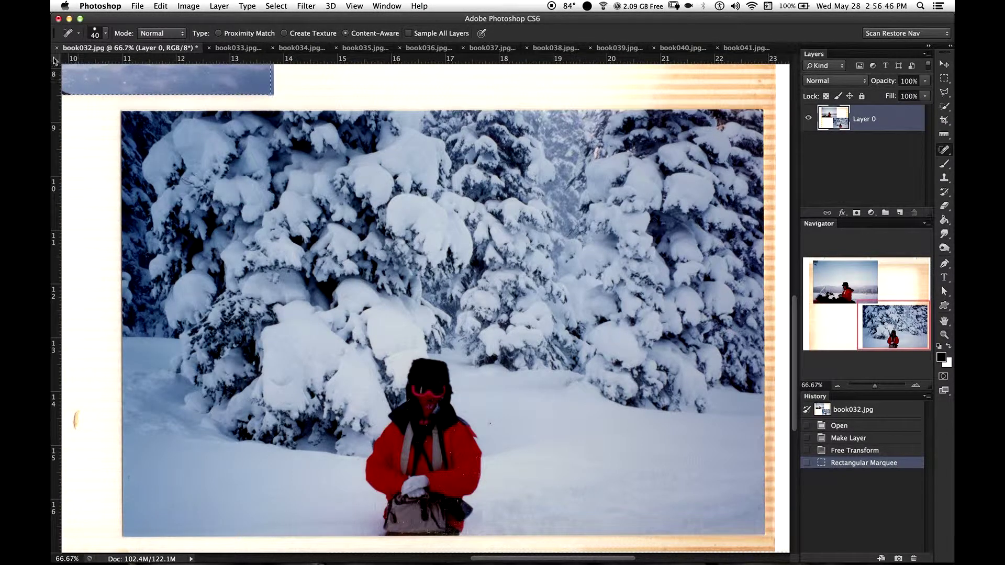
{"action": "key", "text": "super+w"}
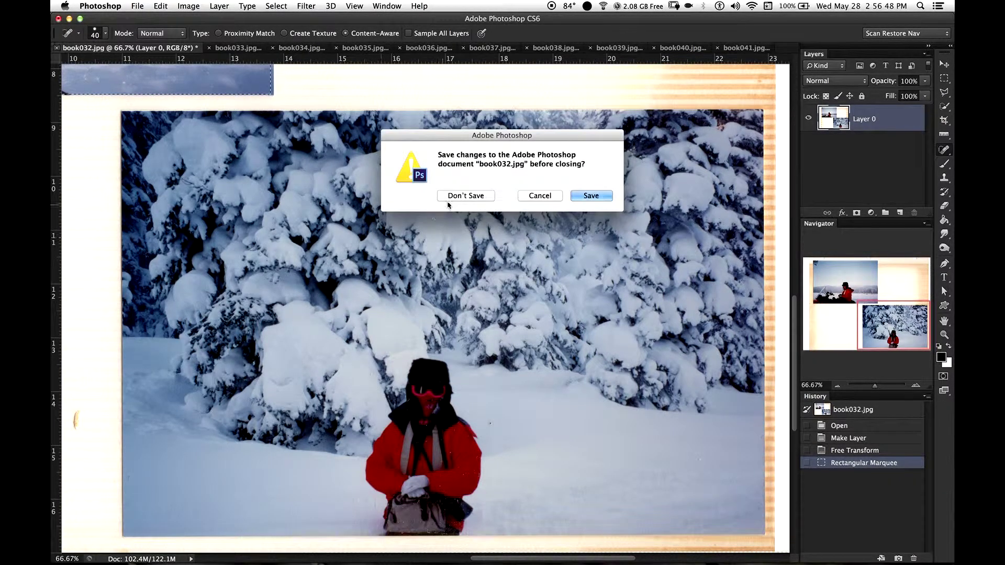
{"action": "left_click", "coordinate": [456, 196]}
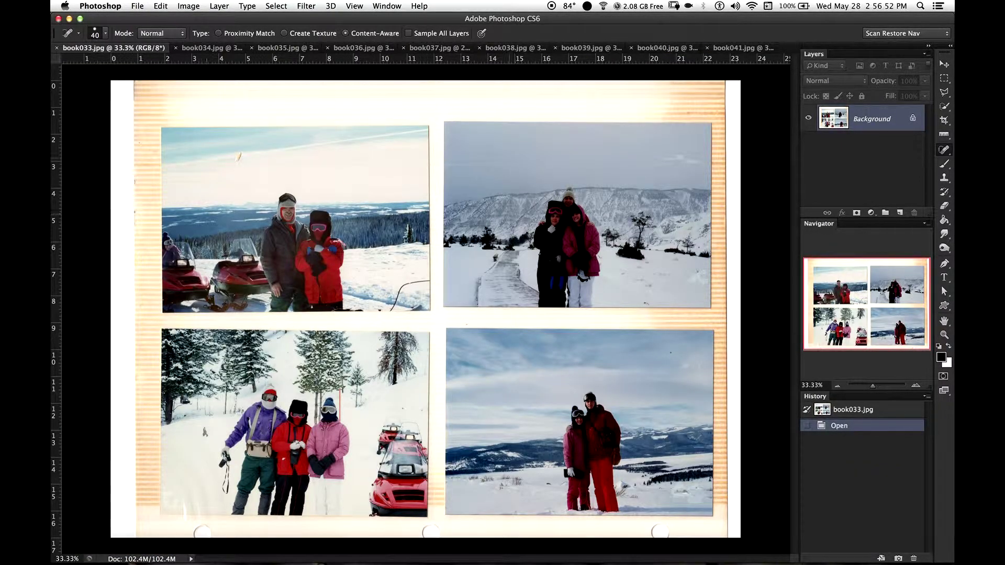
Close scans book033 through book037 without saving changes.
{"action": "key", "text": "super+w"}
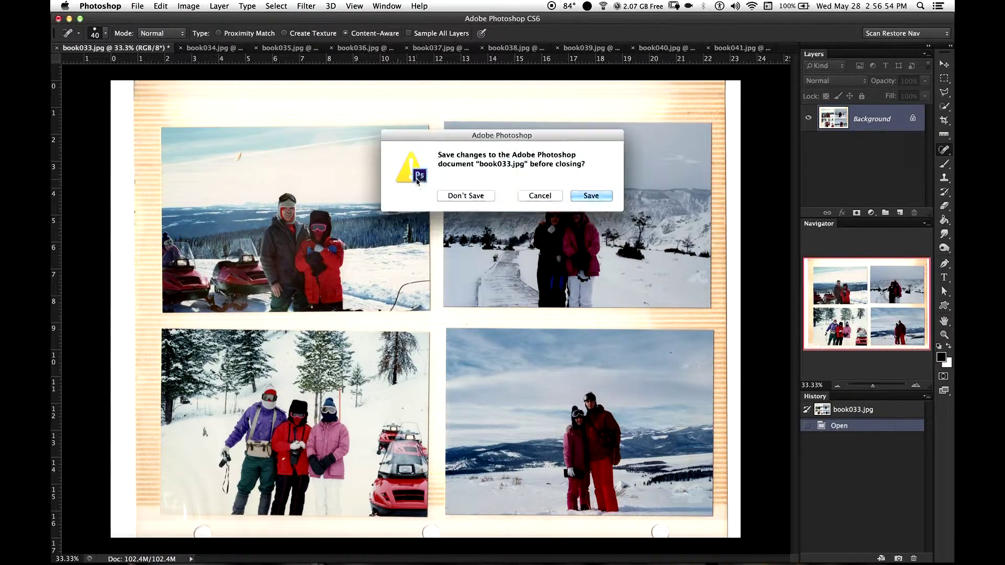
{"action": "left_click", "coordinate": [455, 195]}
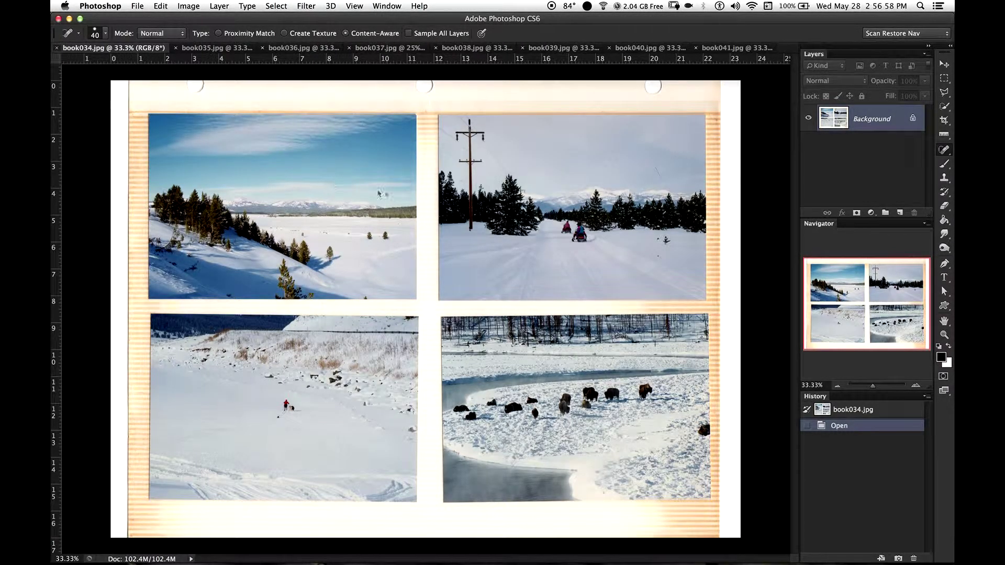
{"action": "key", "text": "super+w"}
{"action": "left_click", "coordinate": [442, 198]}
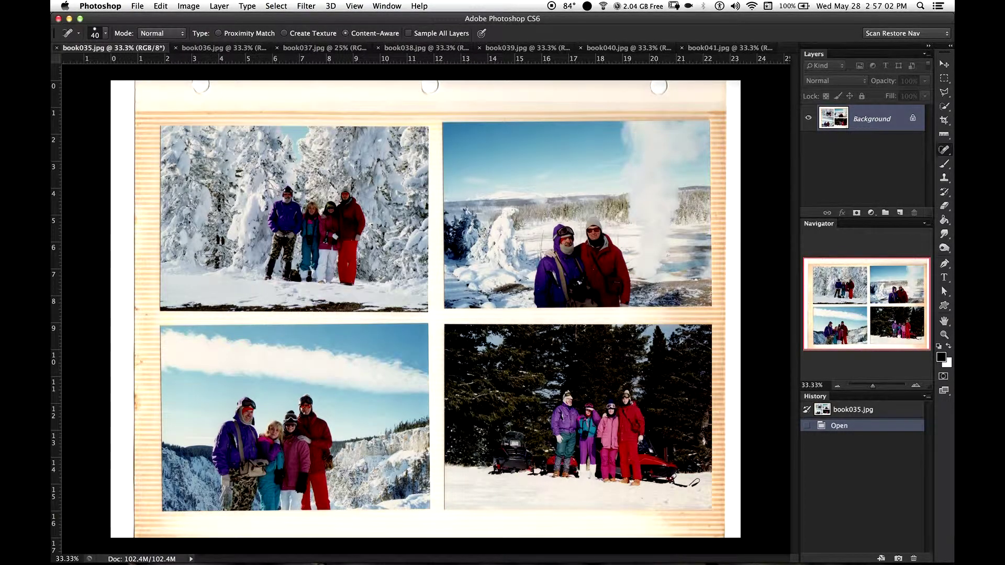
{"action": "key", "text": "super+w"}
{"action": "left_click", "coordinate": [444, 198]}
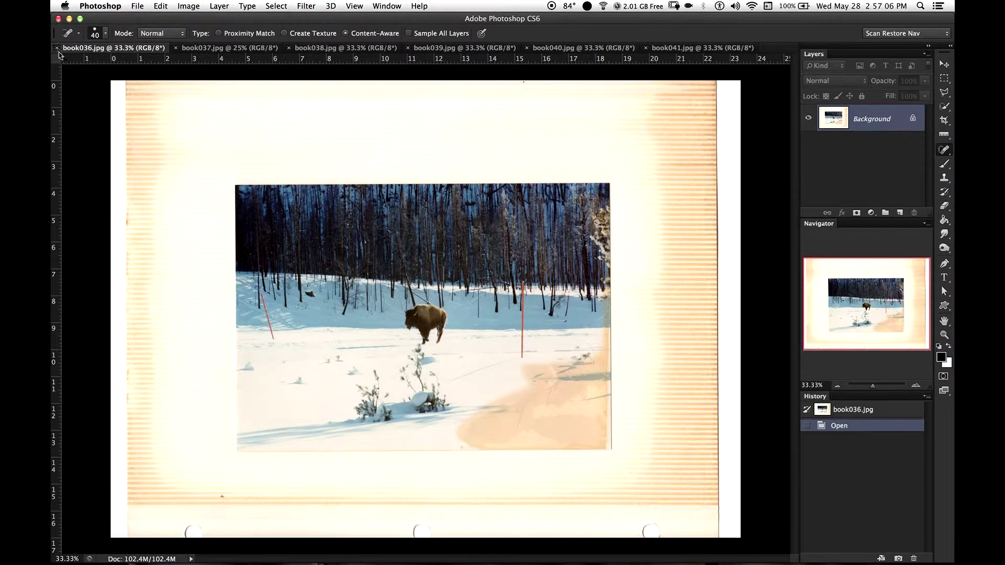
{"action": "key", "text": "super+w"}
{"action": "left_click", "coordinate": [460, 196]}
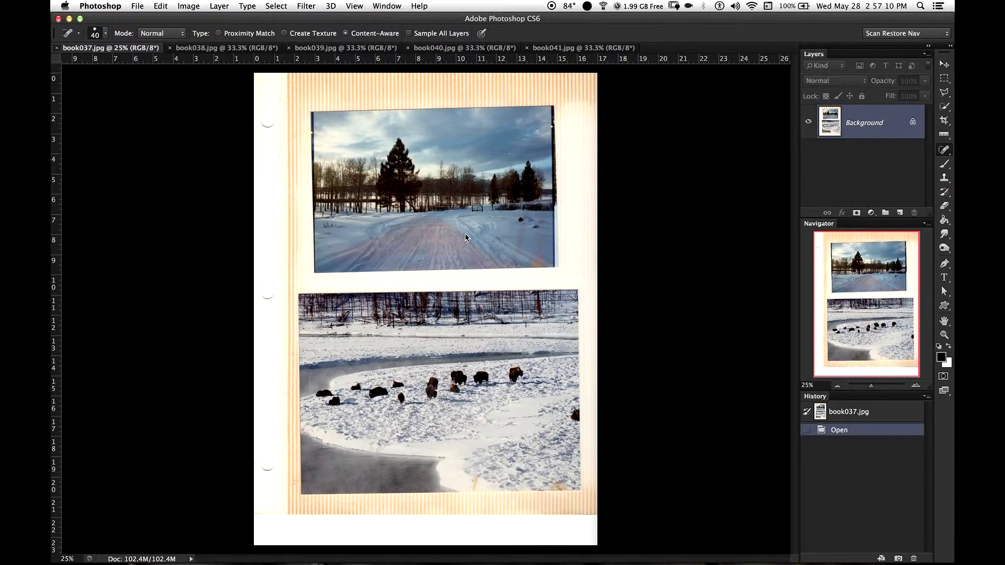
{"action": "key", "text": "super+w"}
{"action": "left_click", "coordinate": [446, 197]}
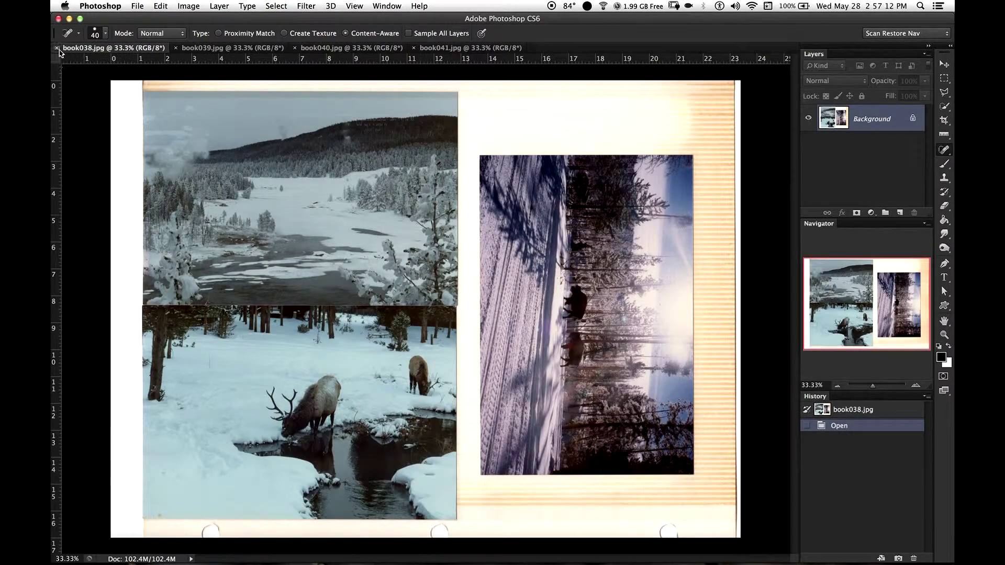
Close the last scans, book038 through book041, discarding changes.
{"action": "key", "text": "super+w"}
{"action": "left_click", "coordinate": [465, 195]}
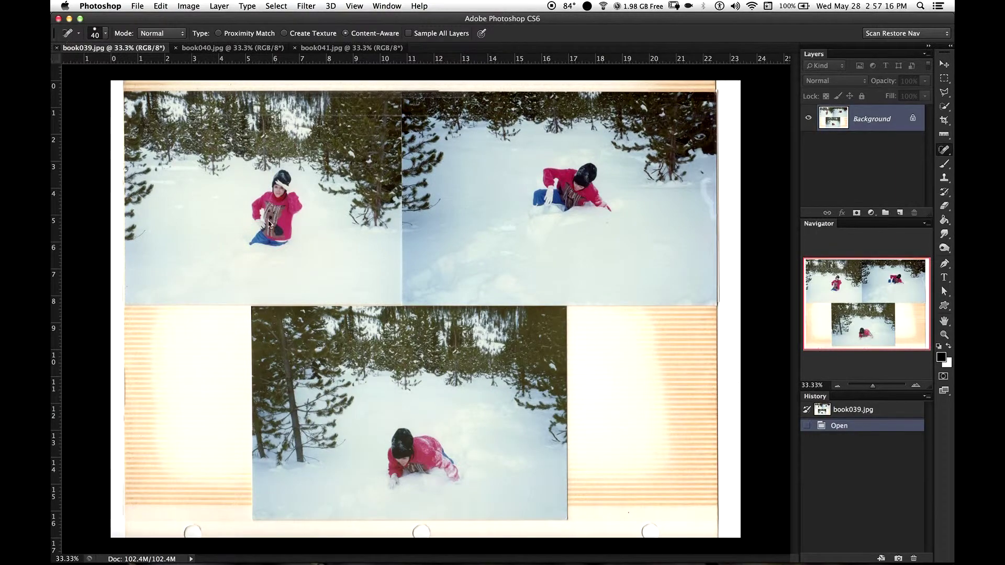
{"action": "key", "text": "super+w"}
{"action": "left_click", "coordinate": [458, 193]}
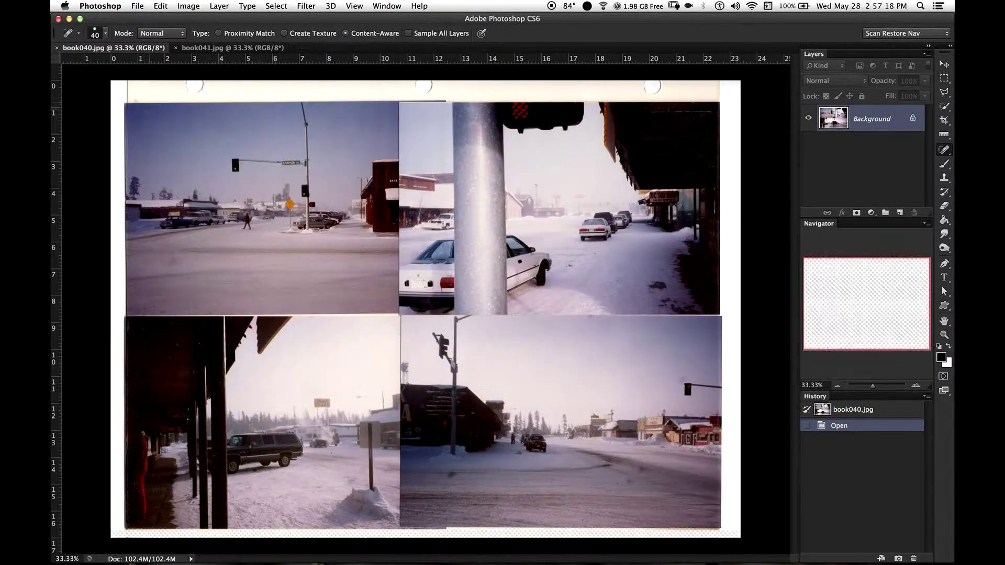
{"action": "key", "text": "super+w"}
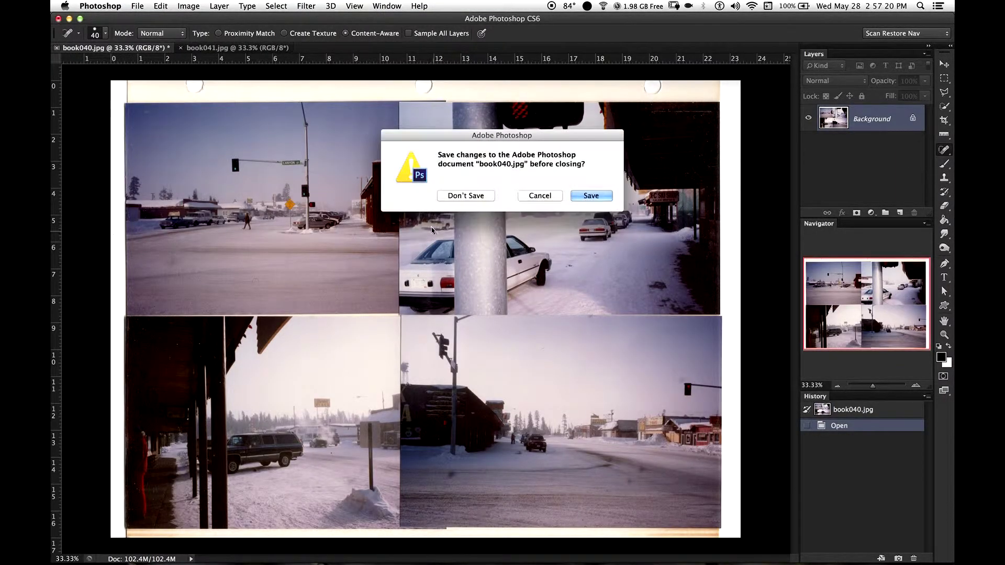
{"action": "left_click", "coordinate": [458, 195]}
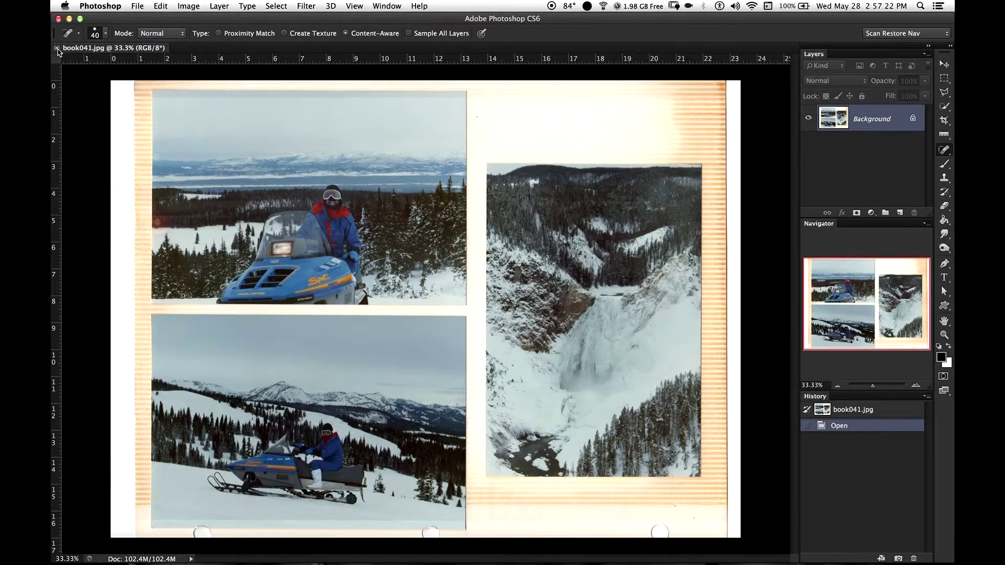
{"action": "key", "text": "super+w"}
{"action": "left_click", "coordinate": [460, 195]}
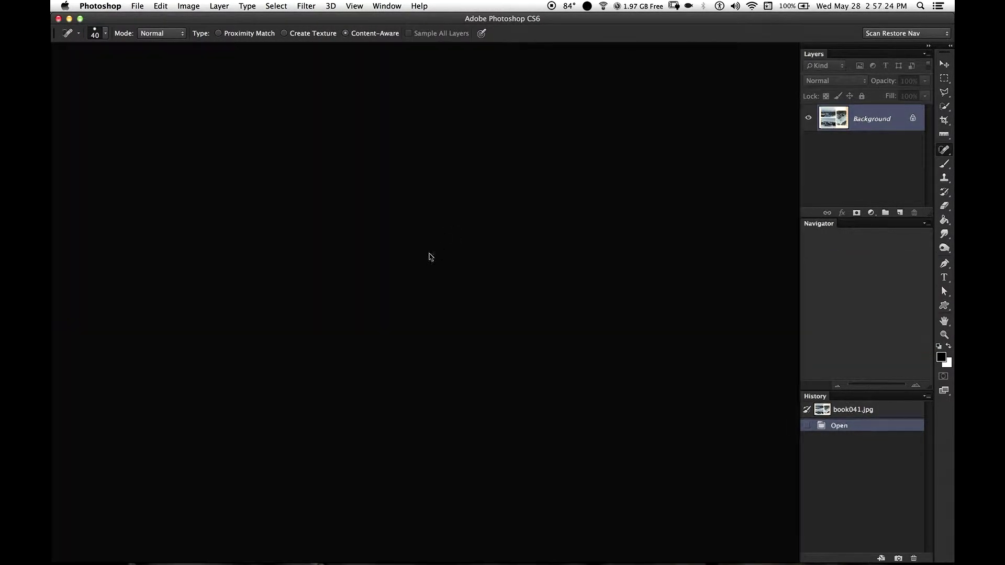